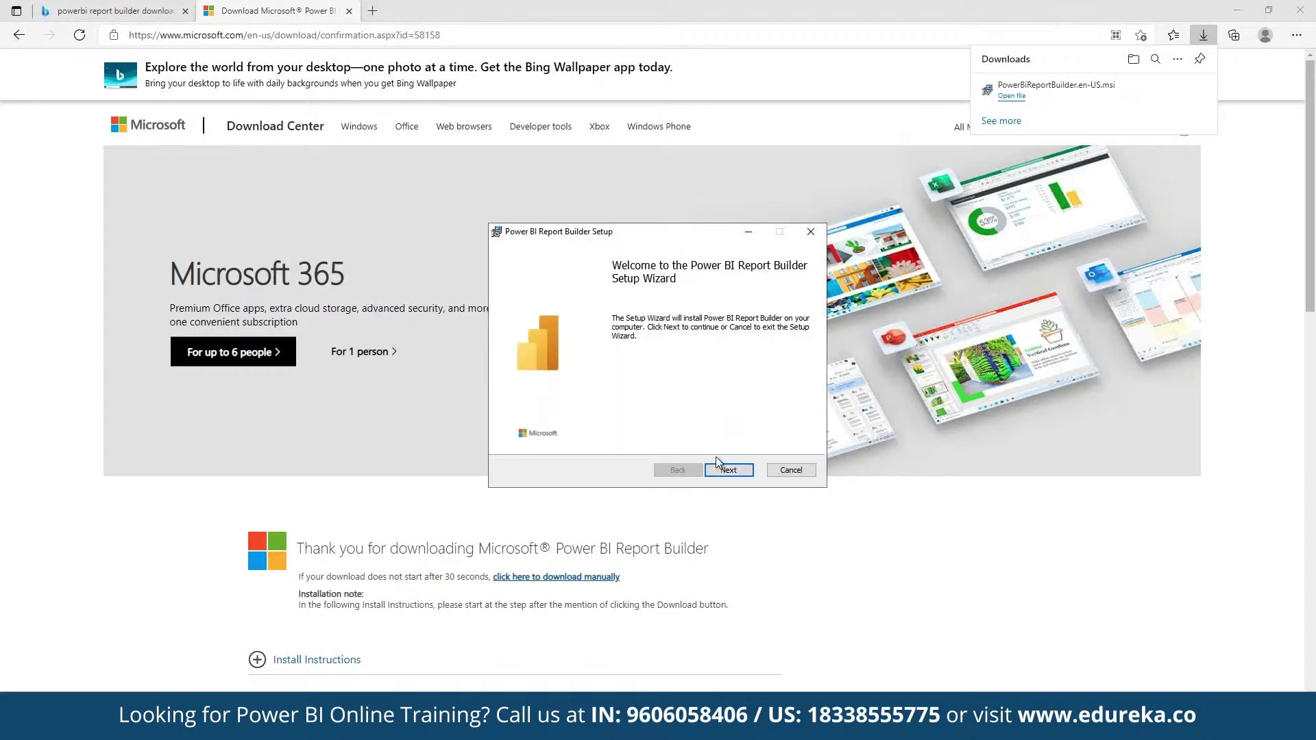
# Accept the licence terms and install Power BI Report Builder to the default folder.
pyautogui.click(717, 464)
pyautogui.click(633, 436)
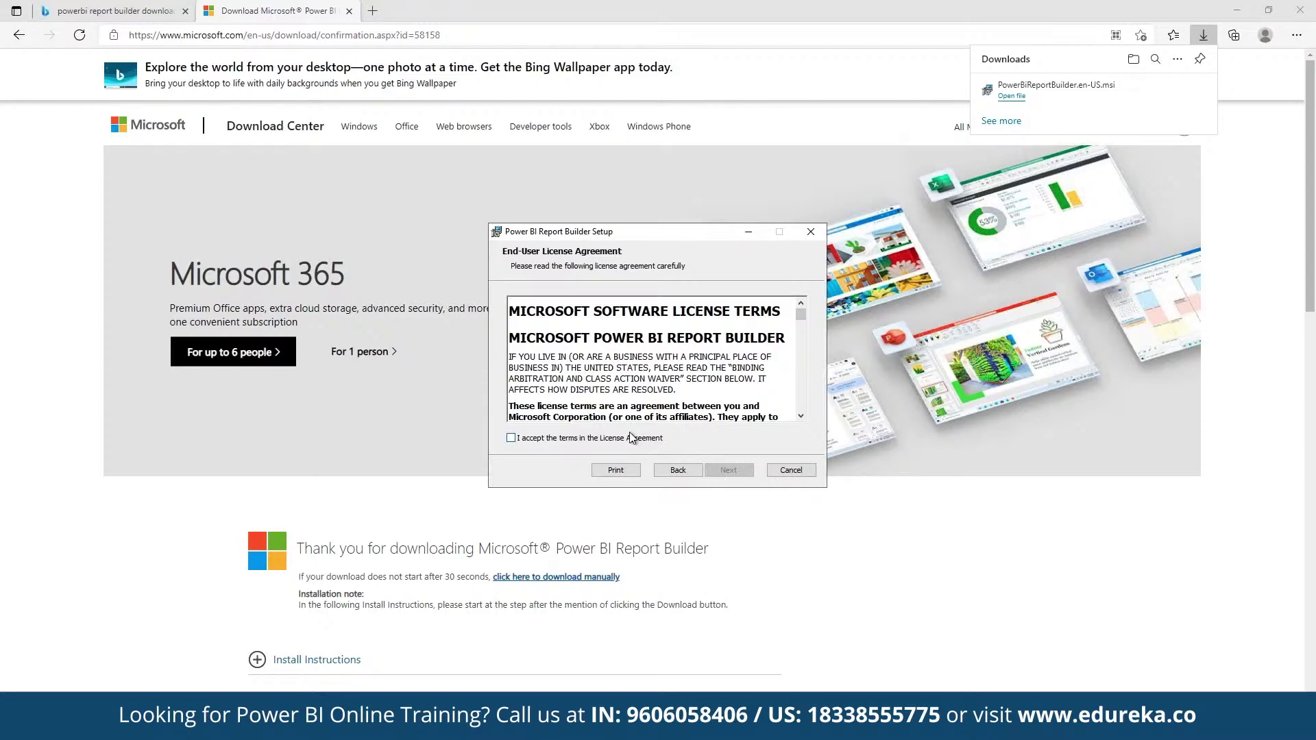
pyautogui.click(712, 467)
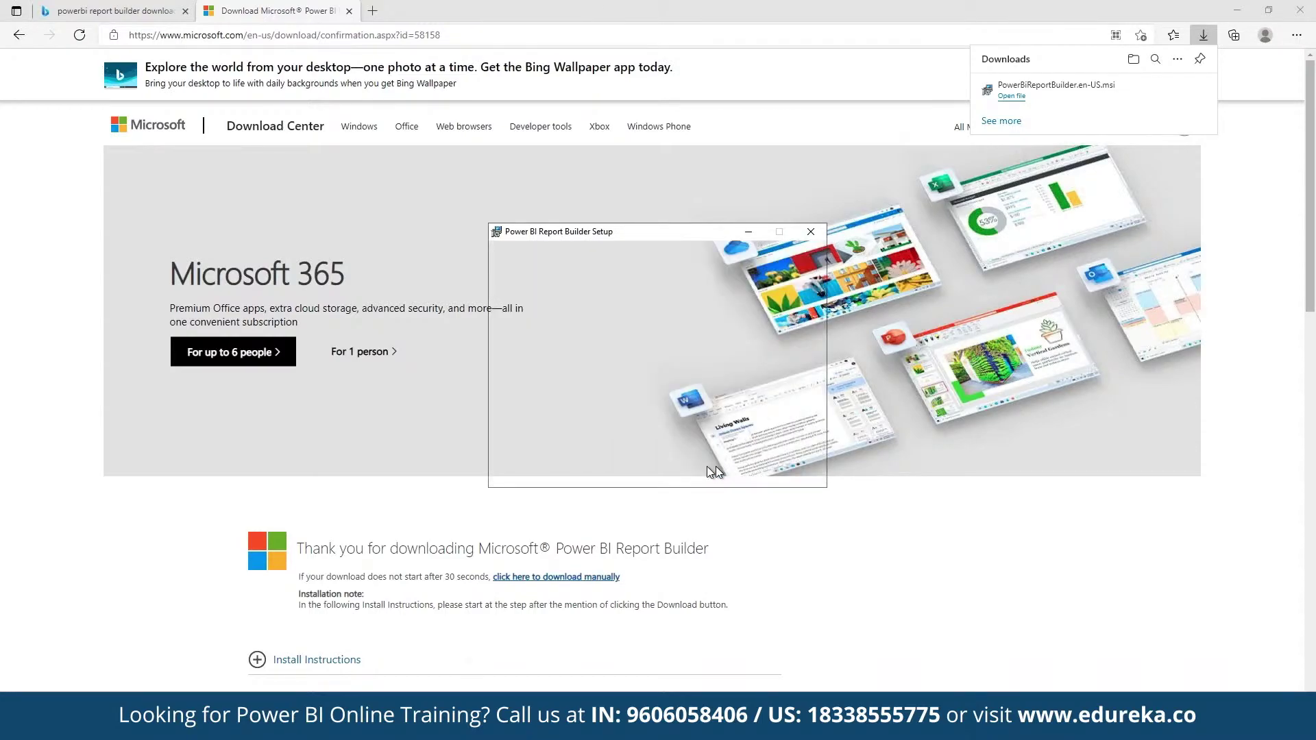
pyautogui.click(729, 472)
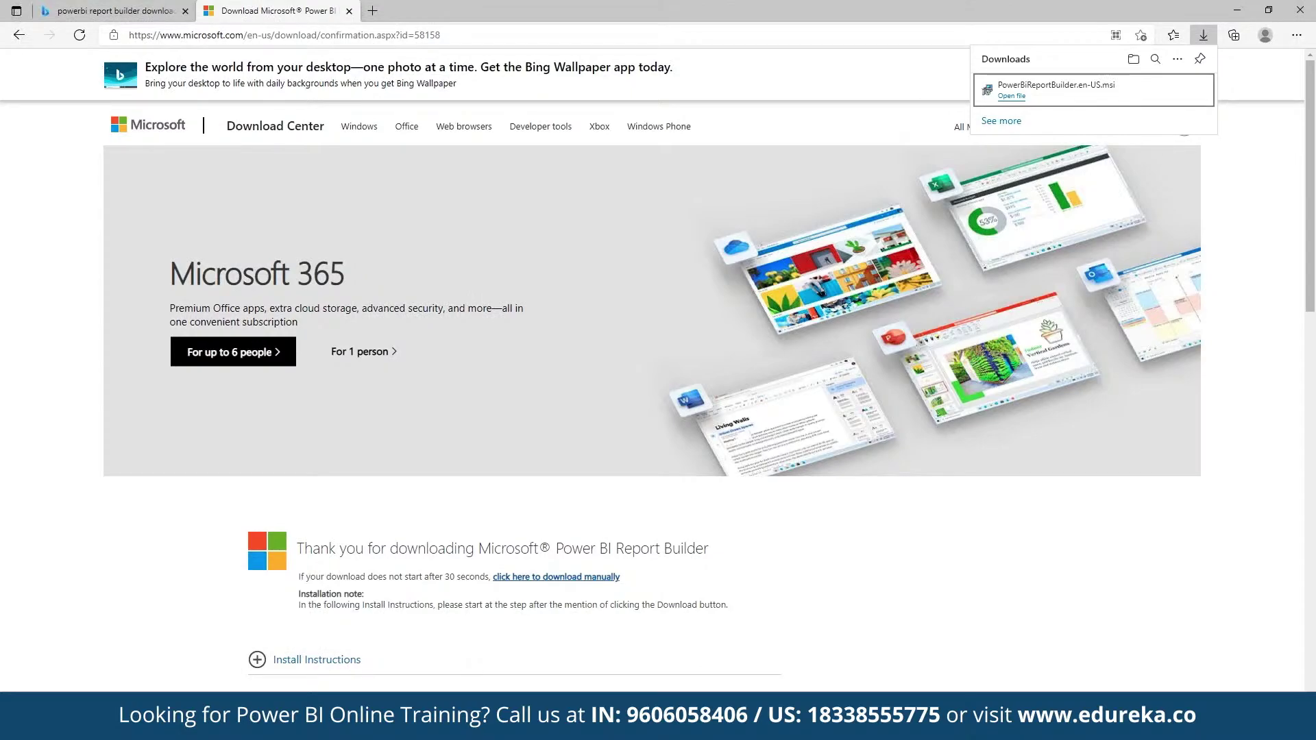
# Launch Power BI Report Builder from a Start search for 'power bi'.
pyautogui.press('super')
pyautogui.write('power')
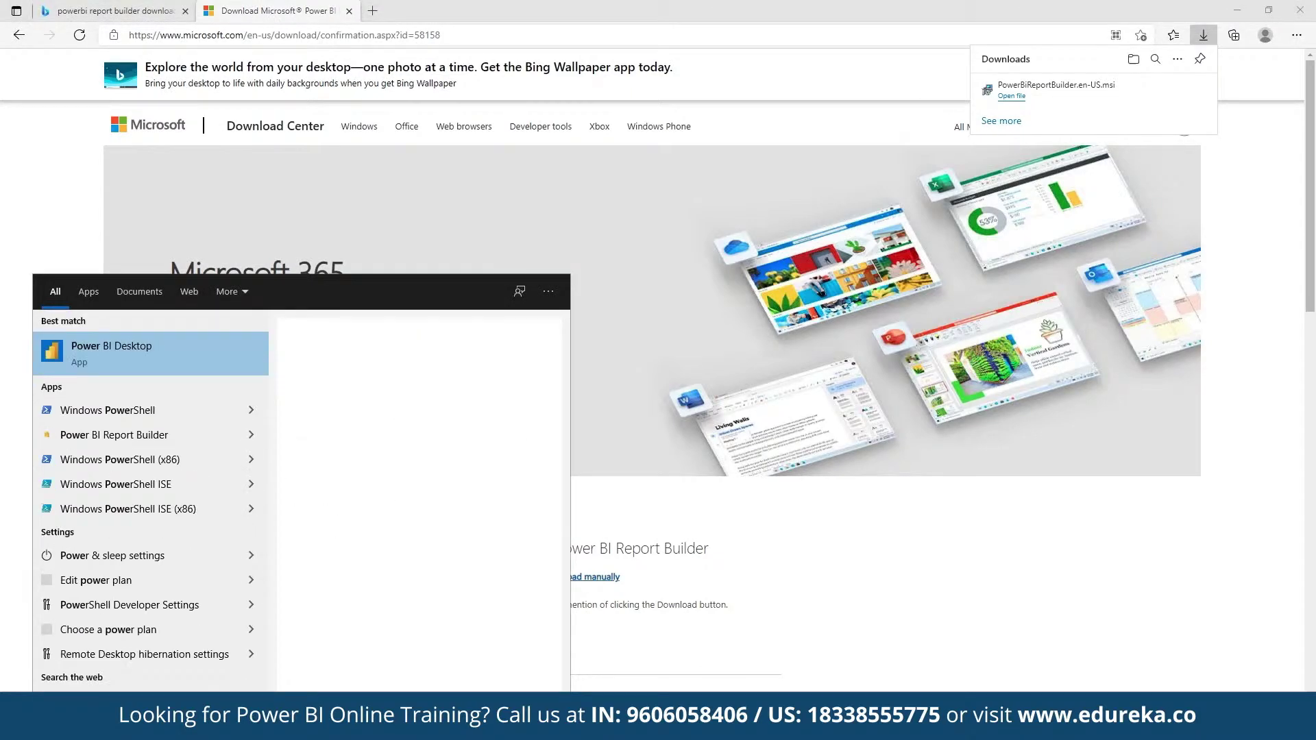
pyautogui.write(' bi')
pyautogui.click(105, 404)
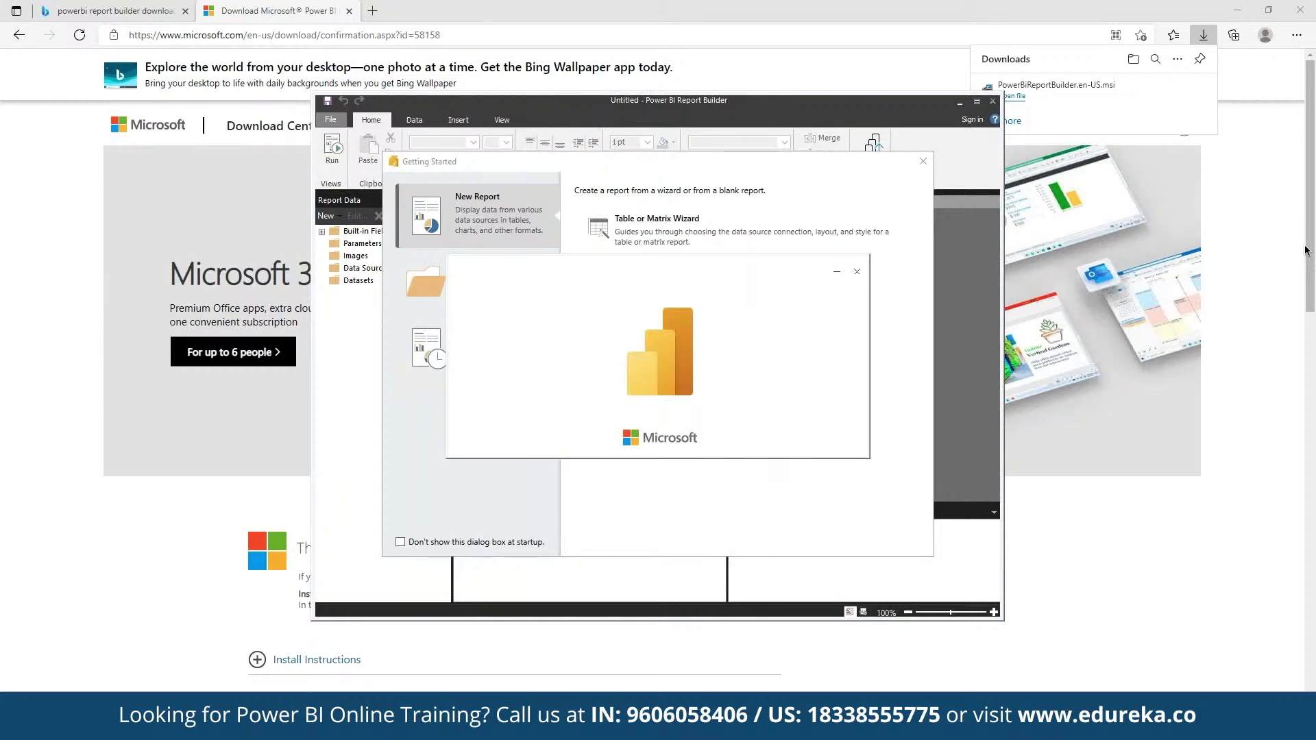
# Start the Table or Matrix Wizard and continue with 'Create a dataset' selected.
pyautogui.click(809, 228)
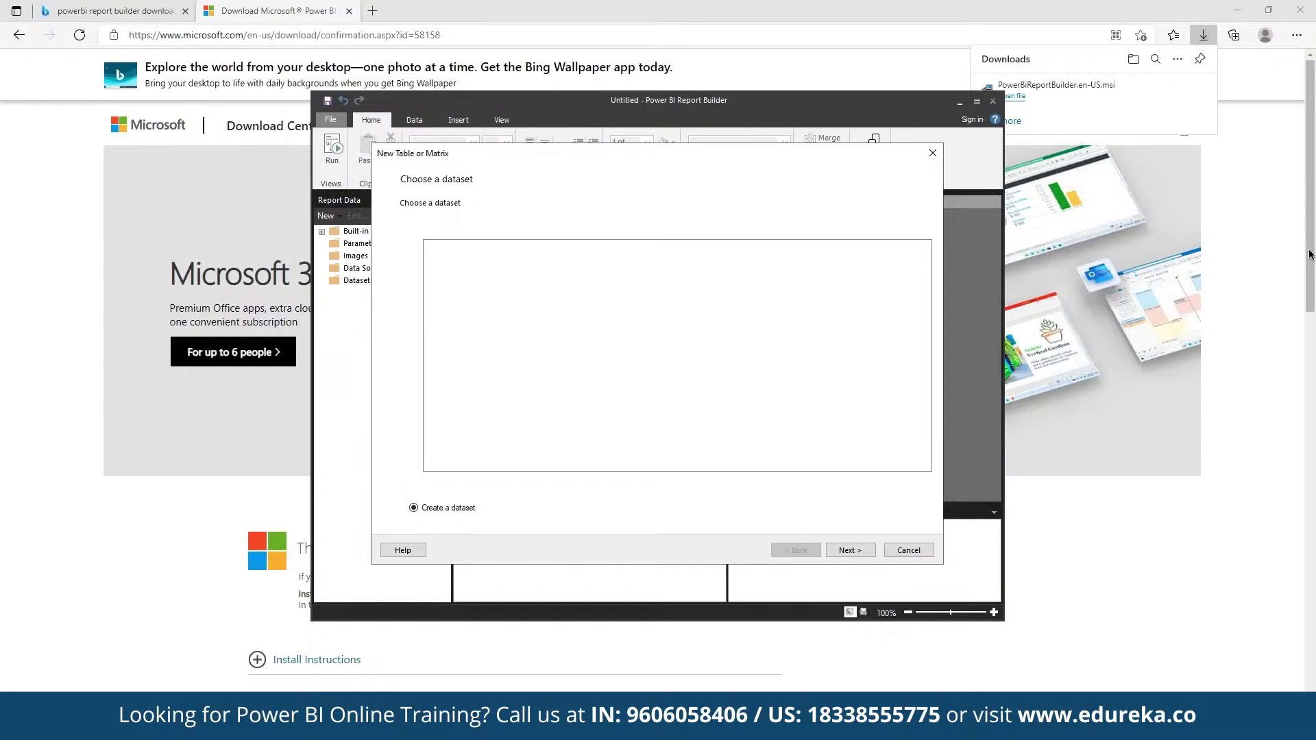
pyautogui.press('Return')
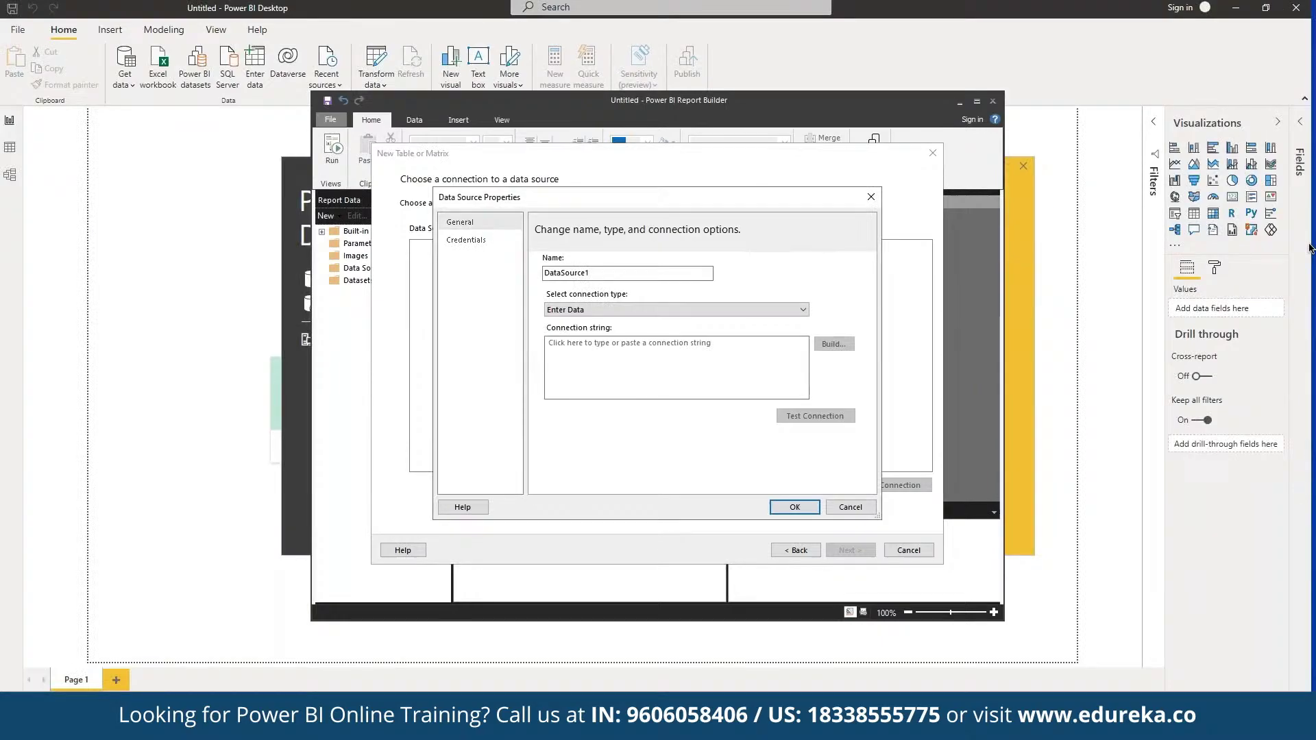
# Add a new data source of type Power BI Dataset and begin building its connection.
pyautogui.click(627, 310)
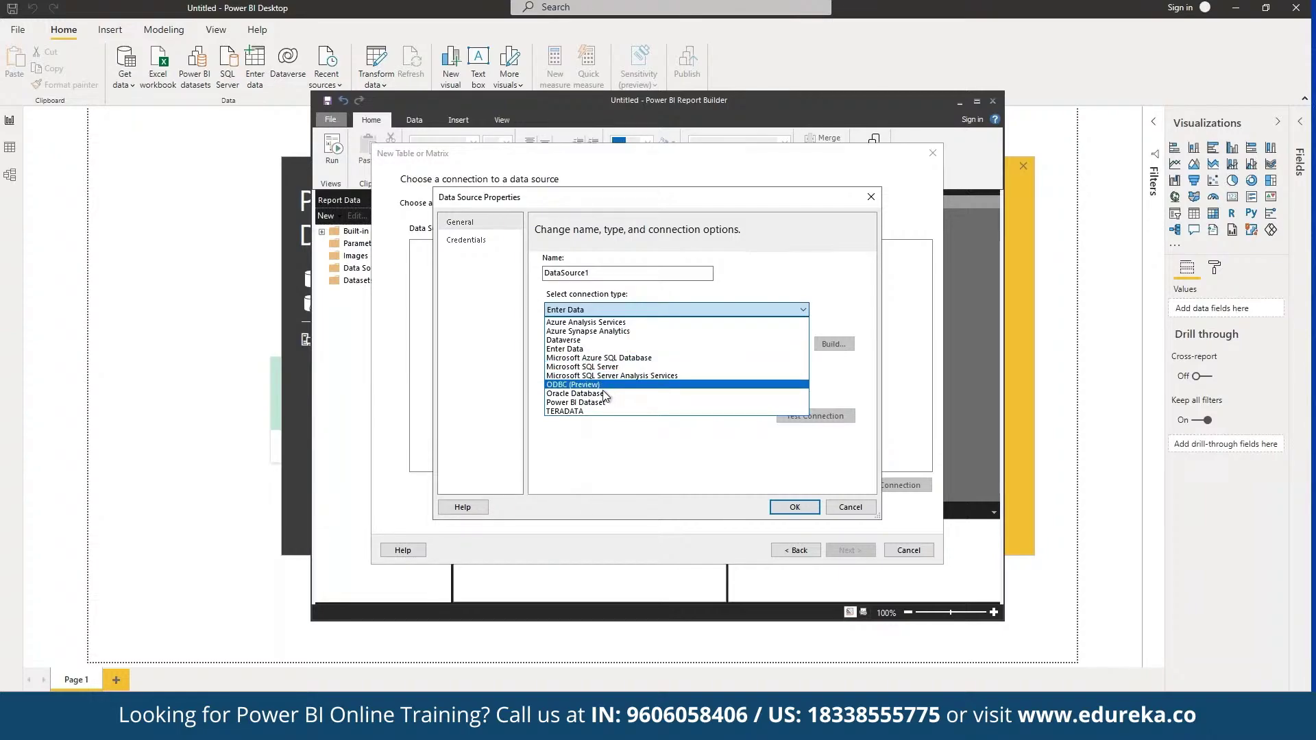
pyautogui.click(574, 402)
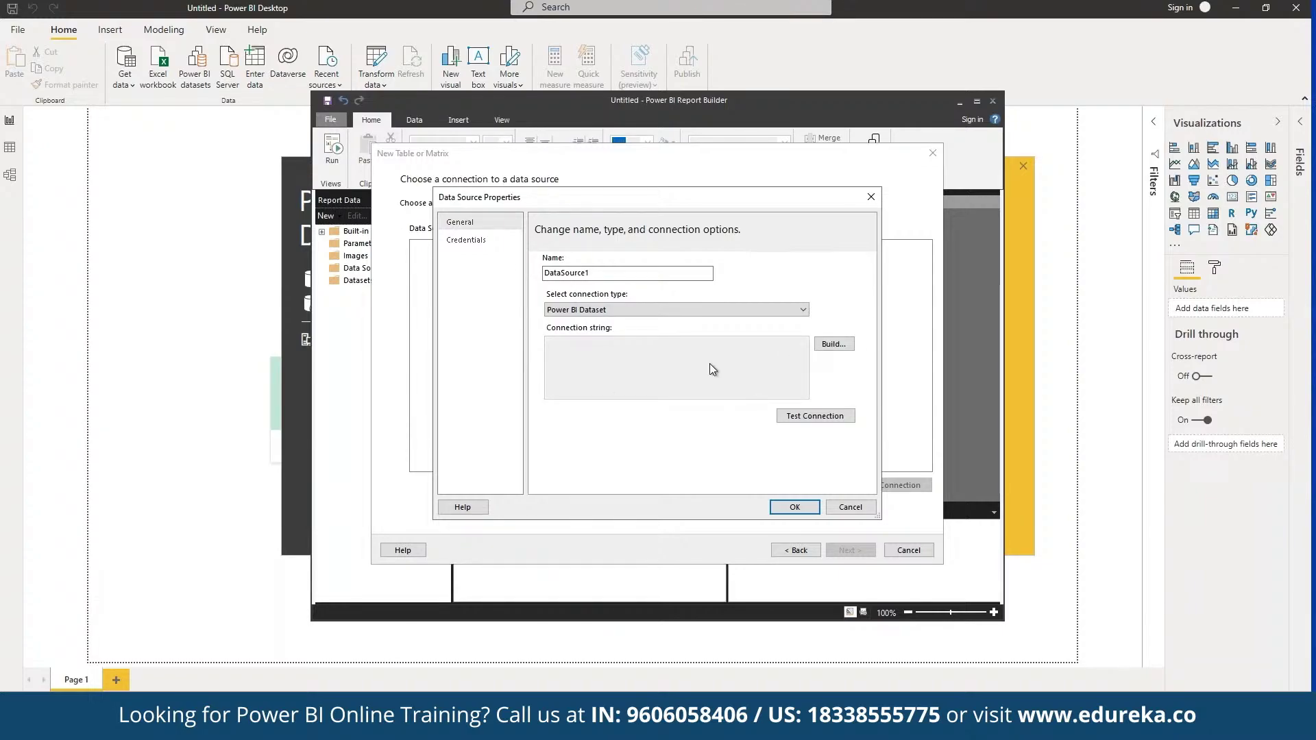
pyautogui.click(841, 344)
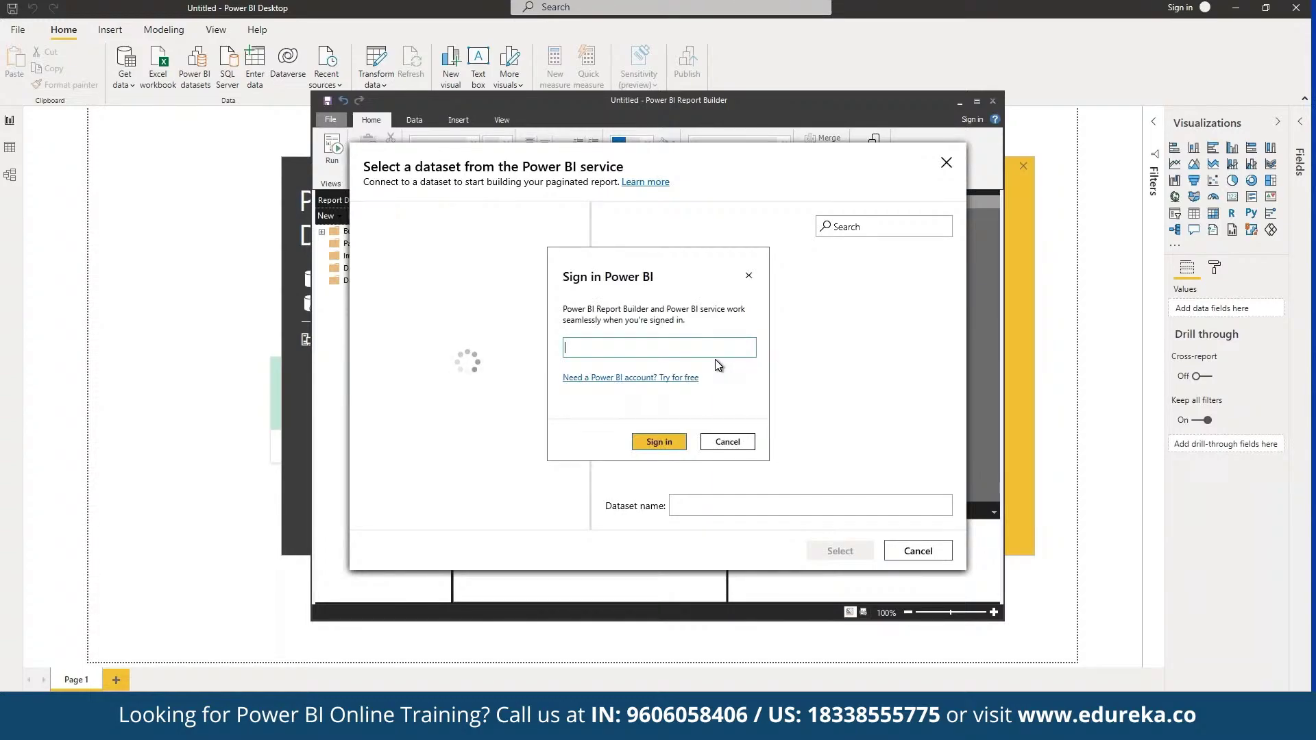
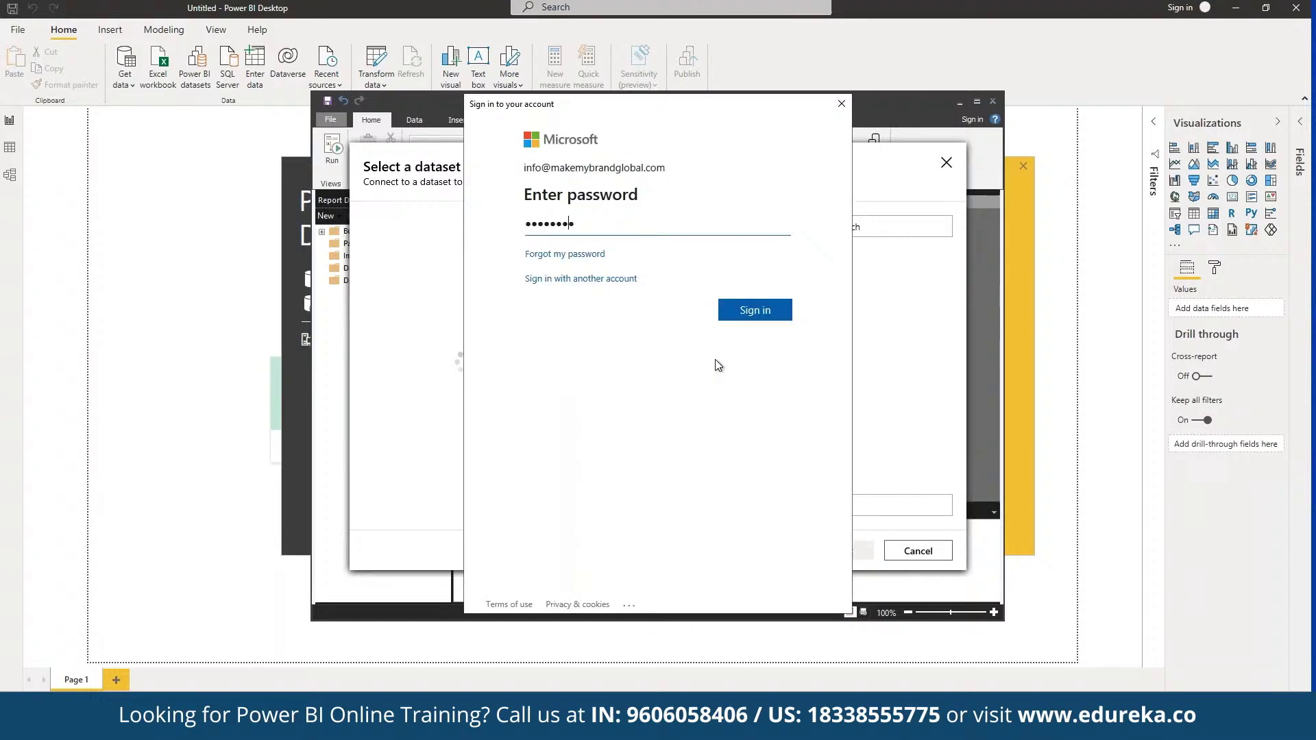
# Sign in to the Power BI service with the account e-mail and password.
pyautogui.press('Return')
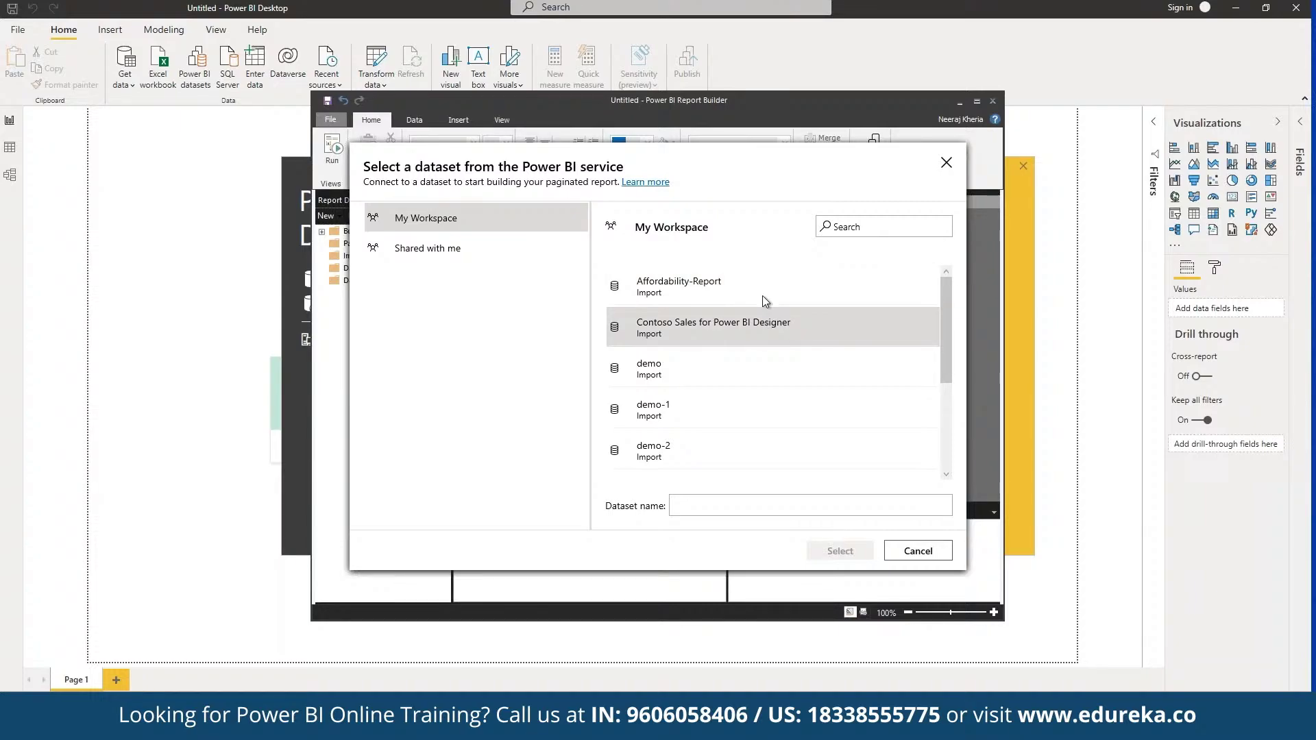
# Select the Contoso Sales for Power BI Designer dataset, test the connection successfully, and continue with DataSource1.
pyautogui.click(771, 342)
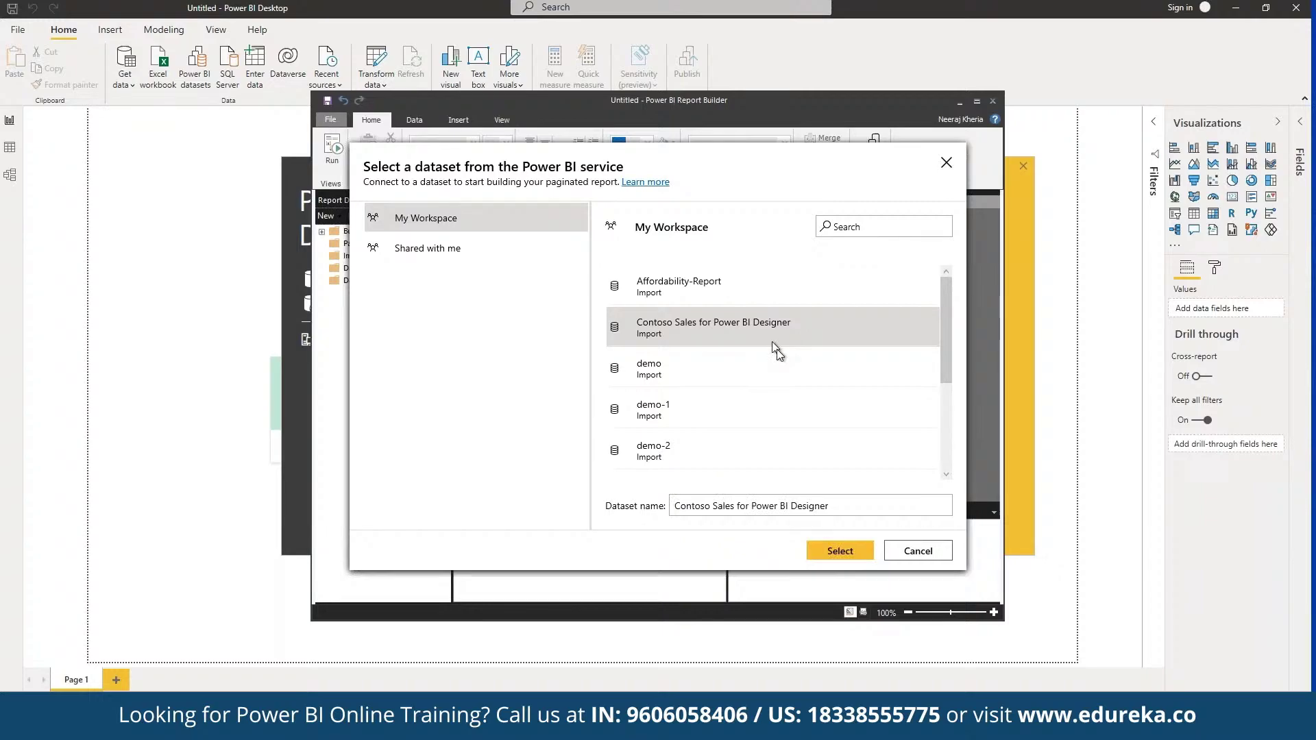
pyautogui.click(841, 551)
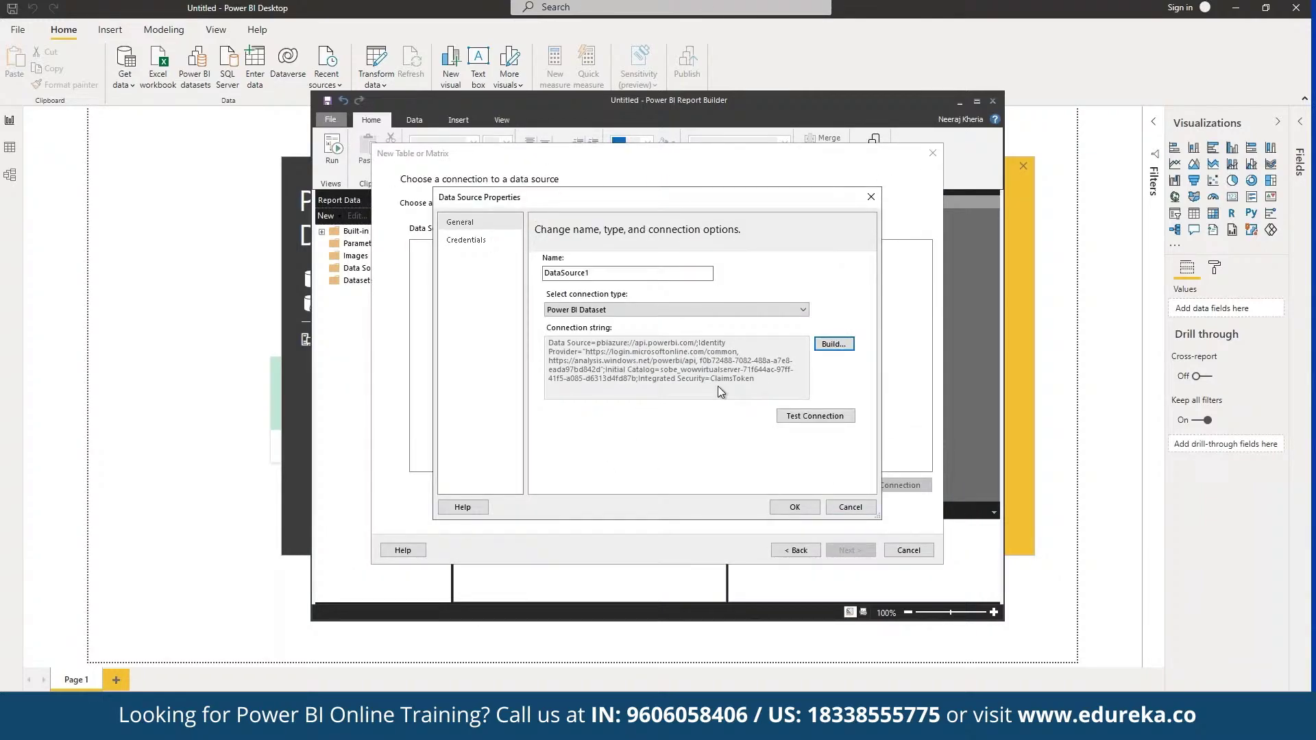
pyautogui.click(820, 419)
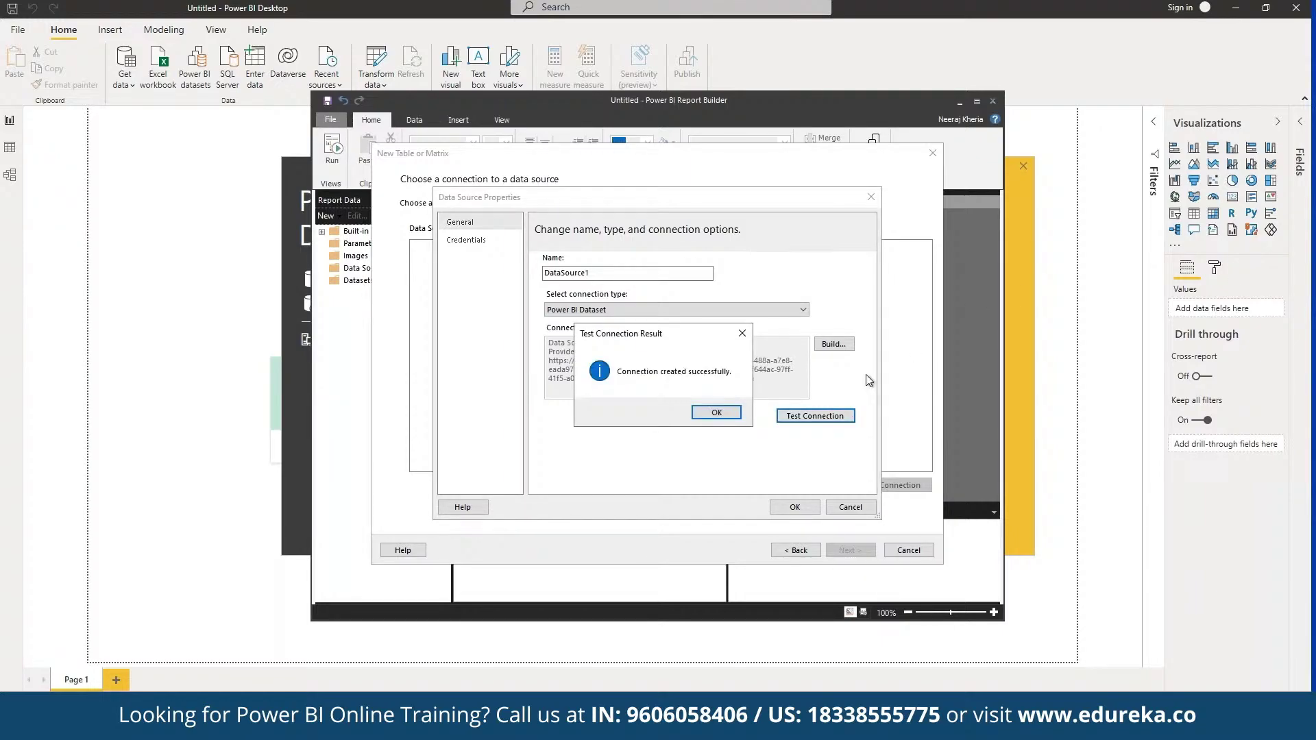
pyautogui.click(702, 415)
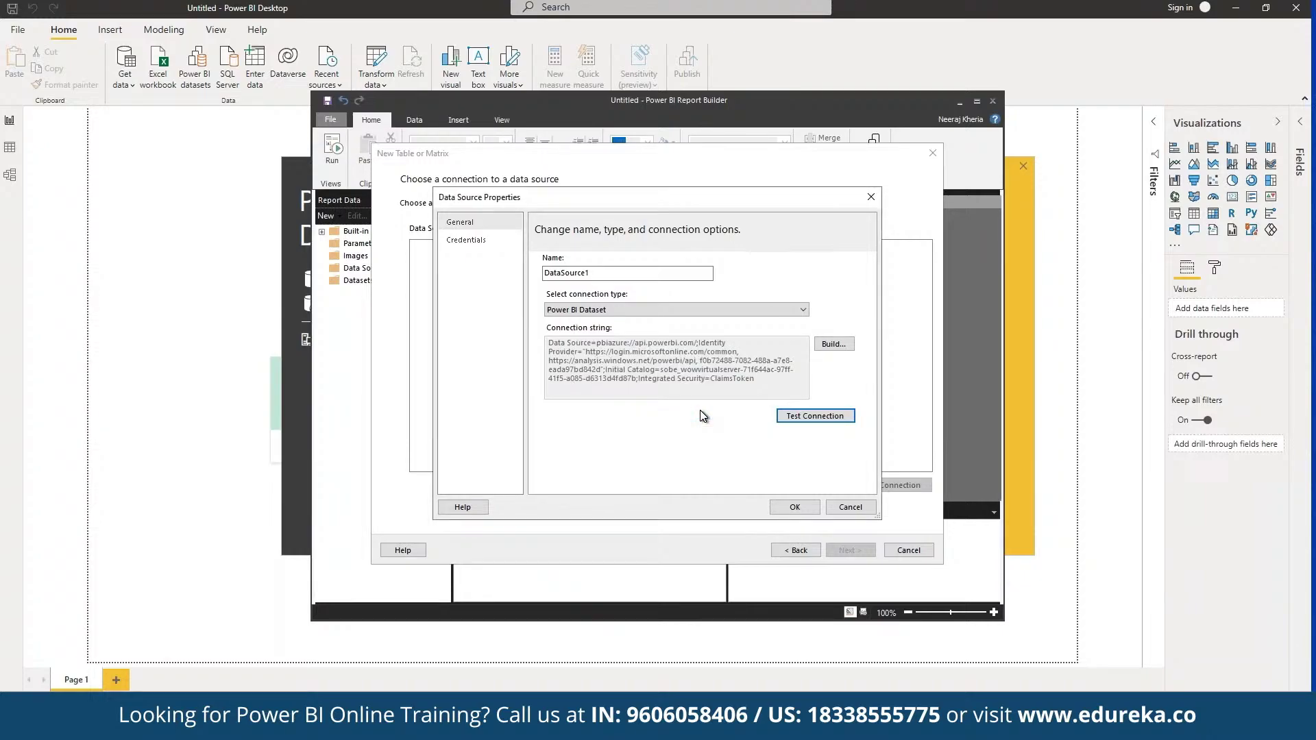
pyautogui.click(794, 509)
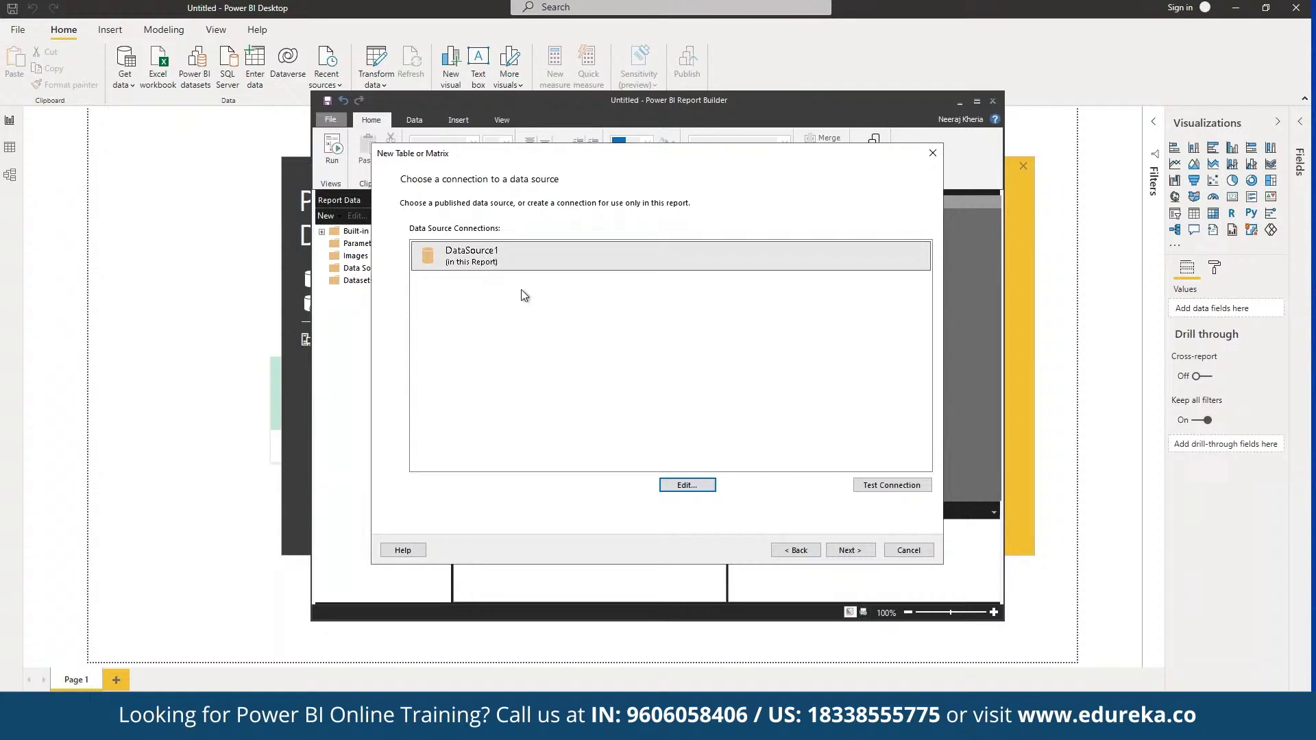
pyautogui.click(841, 552)
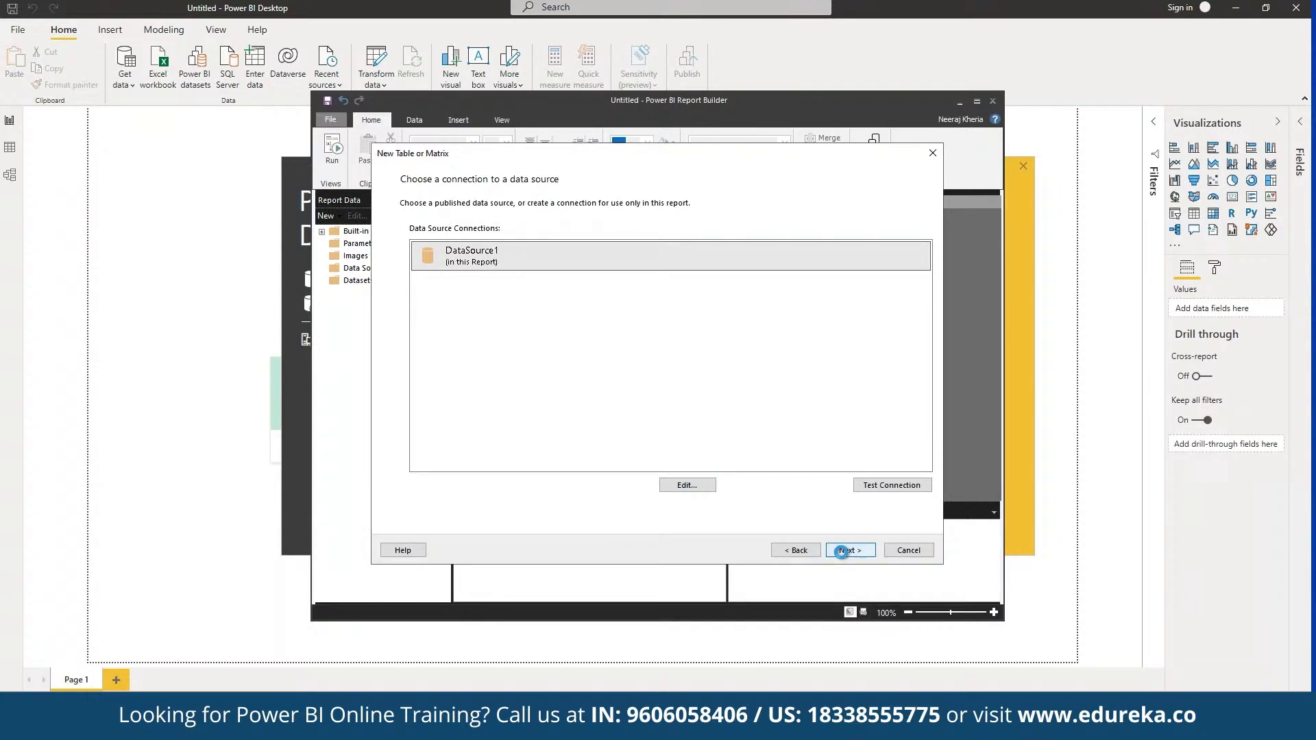
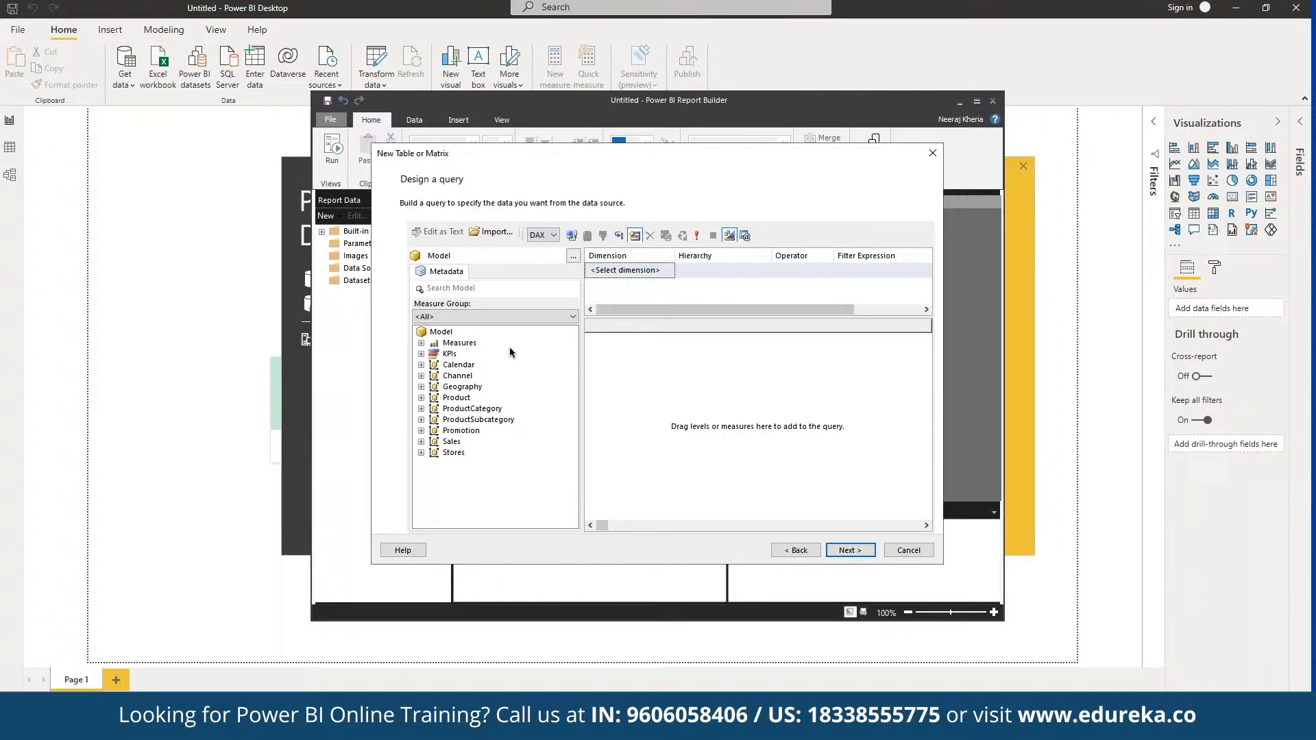
# Add the Channel and Promotion fields to the DAX query in the query designer.
pyautogui.click(462, 375)
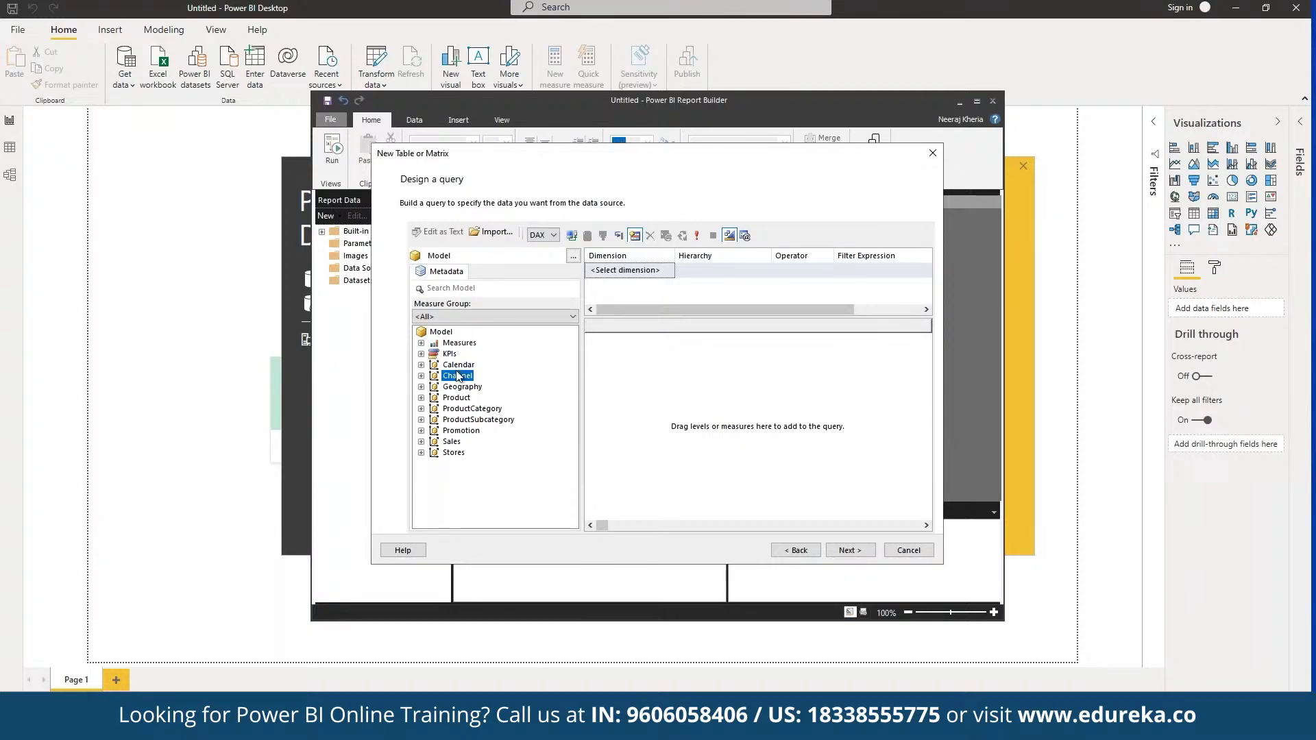
pyautogui.moveTo(458, 375); pyautogui.dragTo(1304, 259)
pyautogui.moveTo(461, 430); pyautogui.dragTo(767, 369)
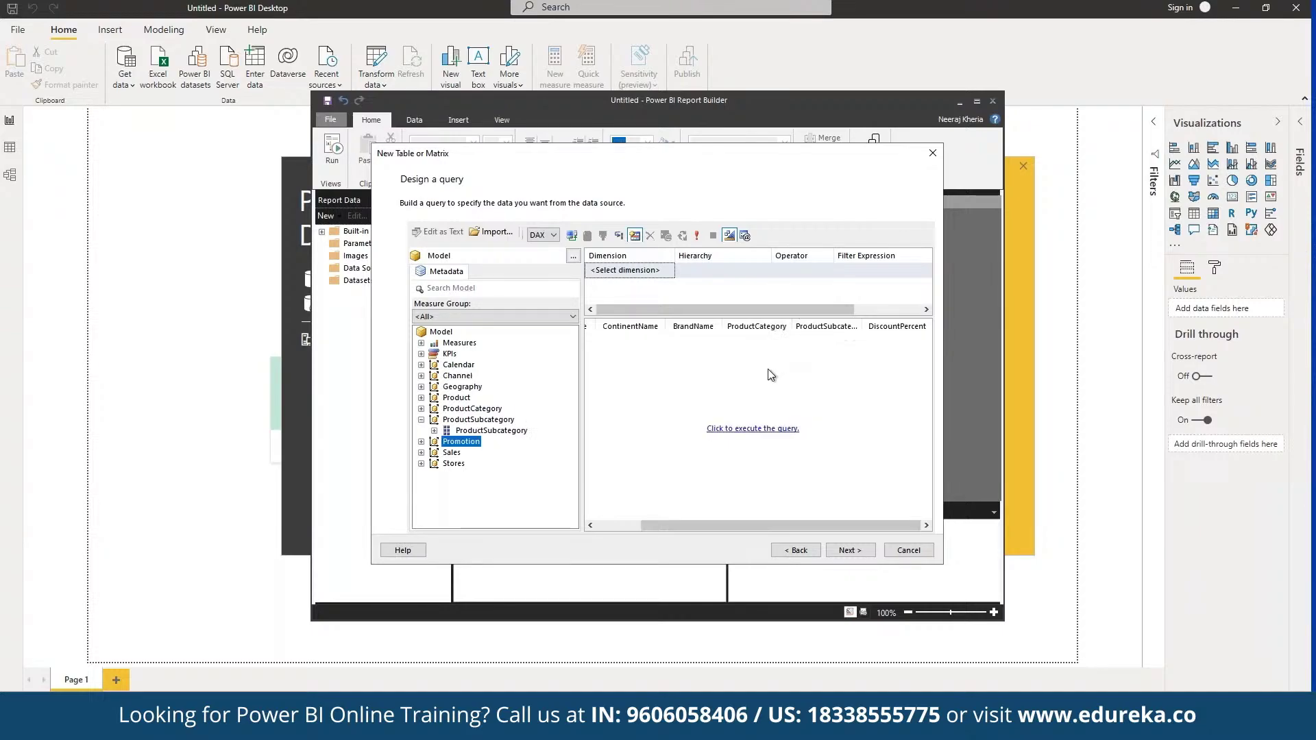
# Execute the query, then step past Arrange fields and Choose the layout to the preview.
pyautogui.click(783, 430)
pyautogui.click(761, 430)
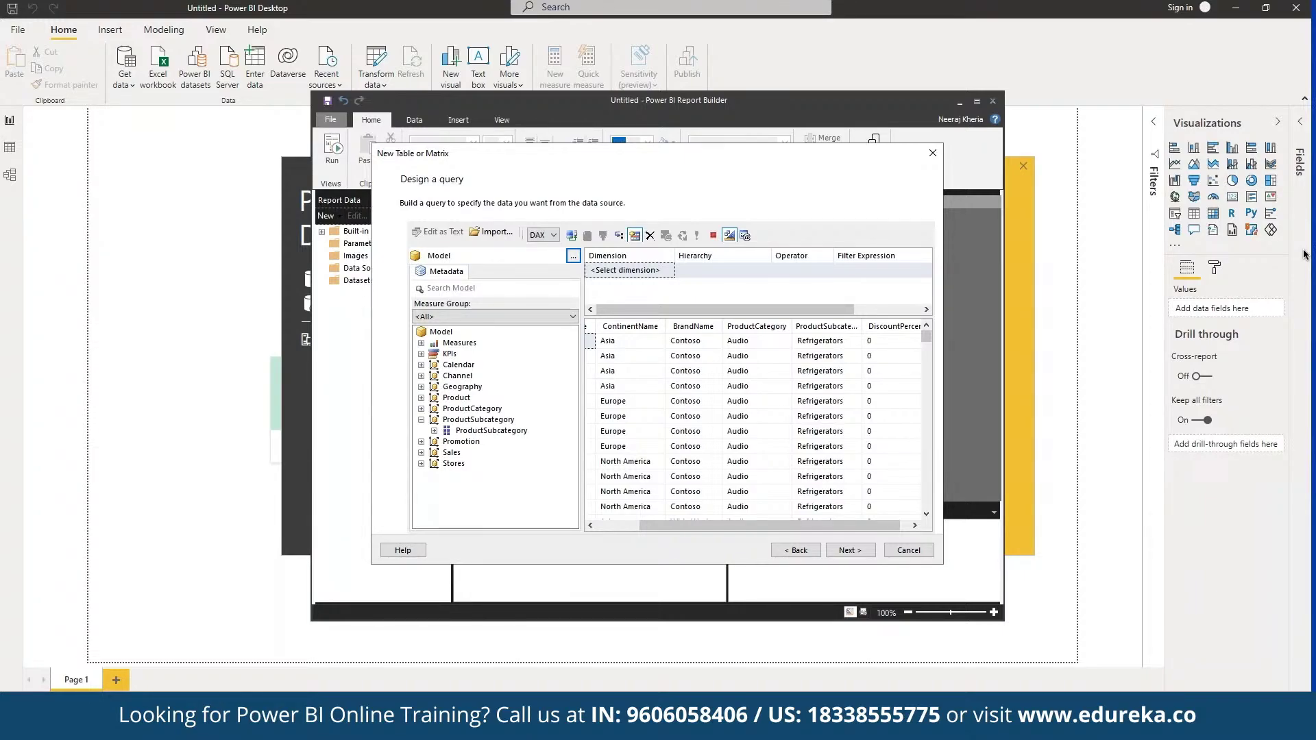
pyautogui.press('Return')
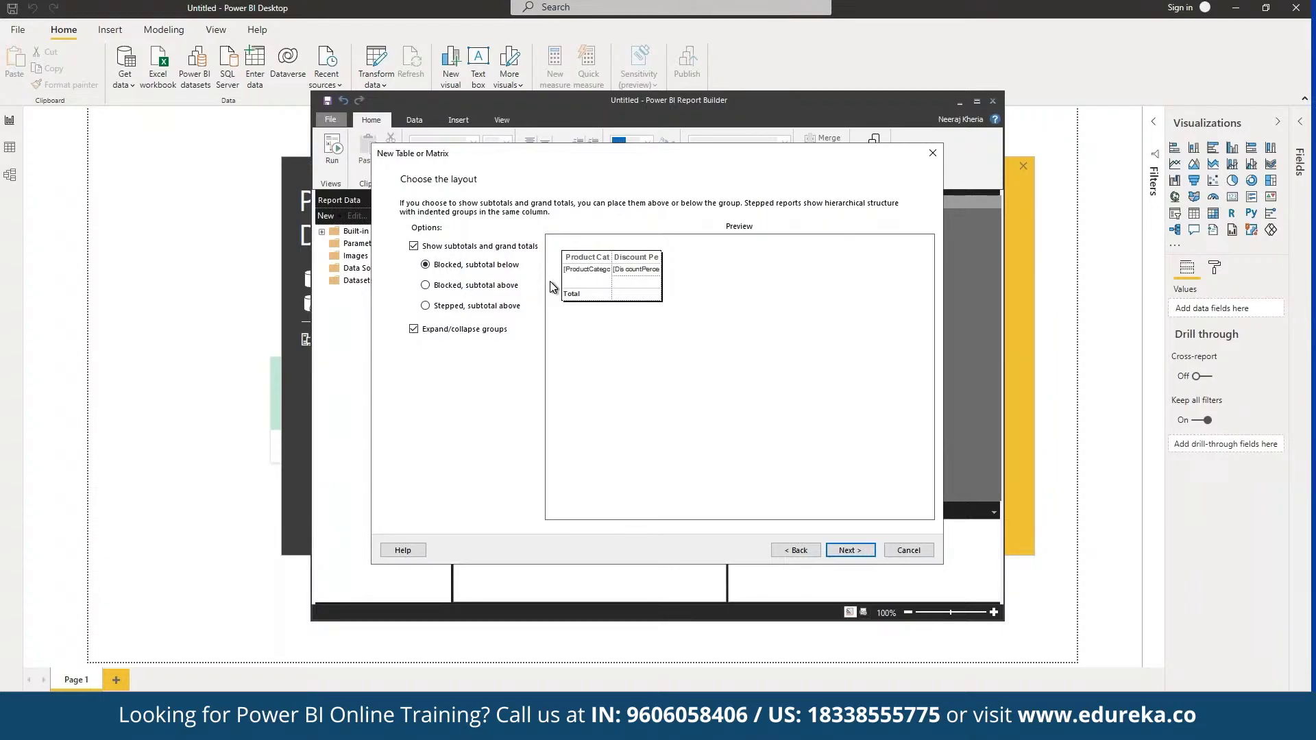
pyautogui.click(856, 549)
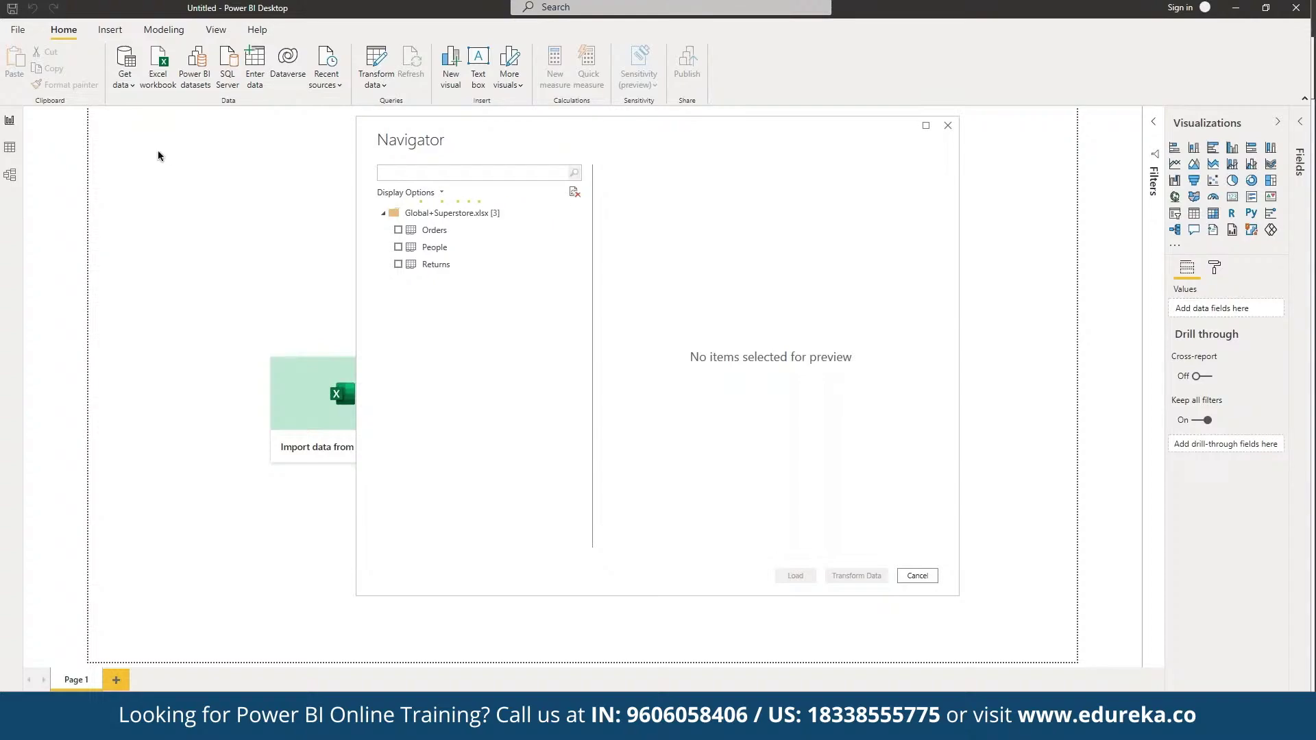
# Load the Orders sheet of Global+Superstore.xlsx; it fails with a 'Class not registered' error.
pyautogui.click(398, 230)
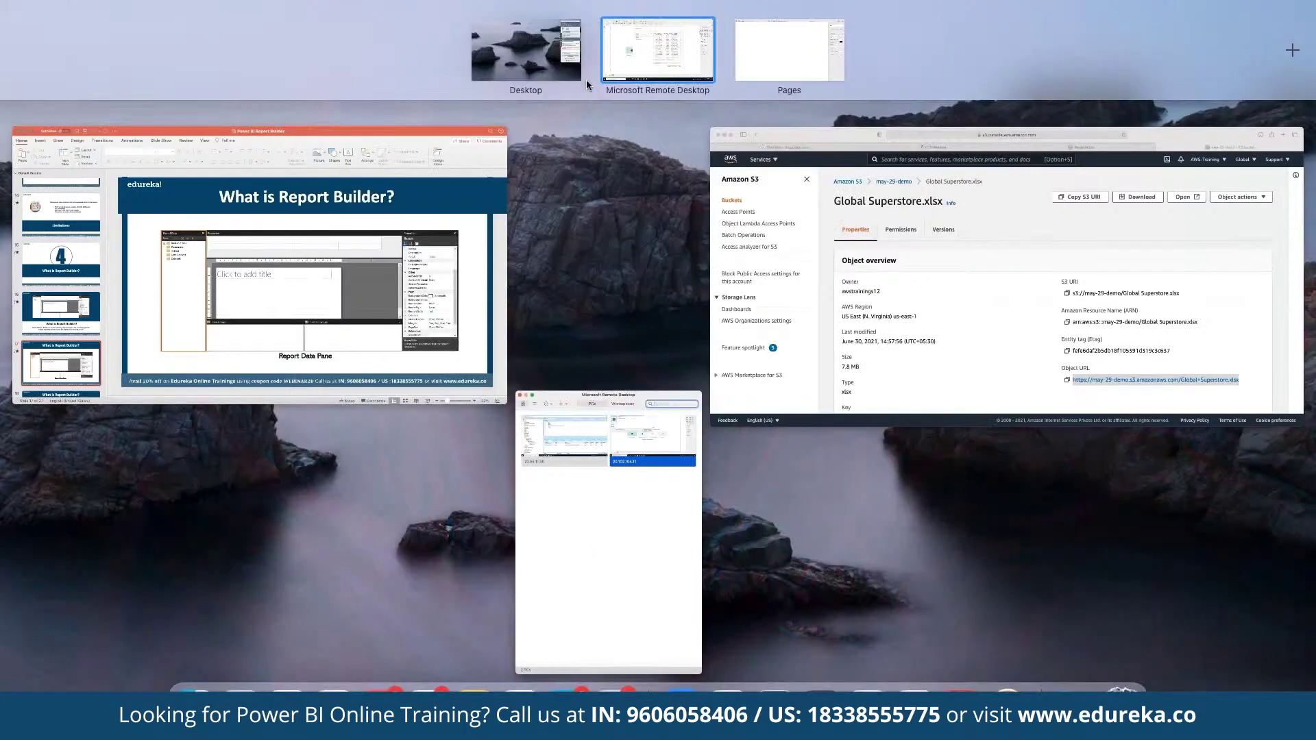
pyautogui.click(586, 80)
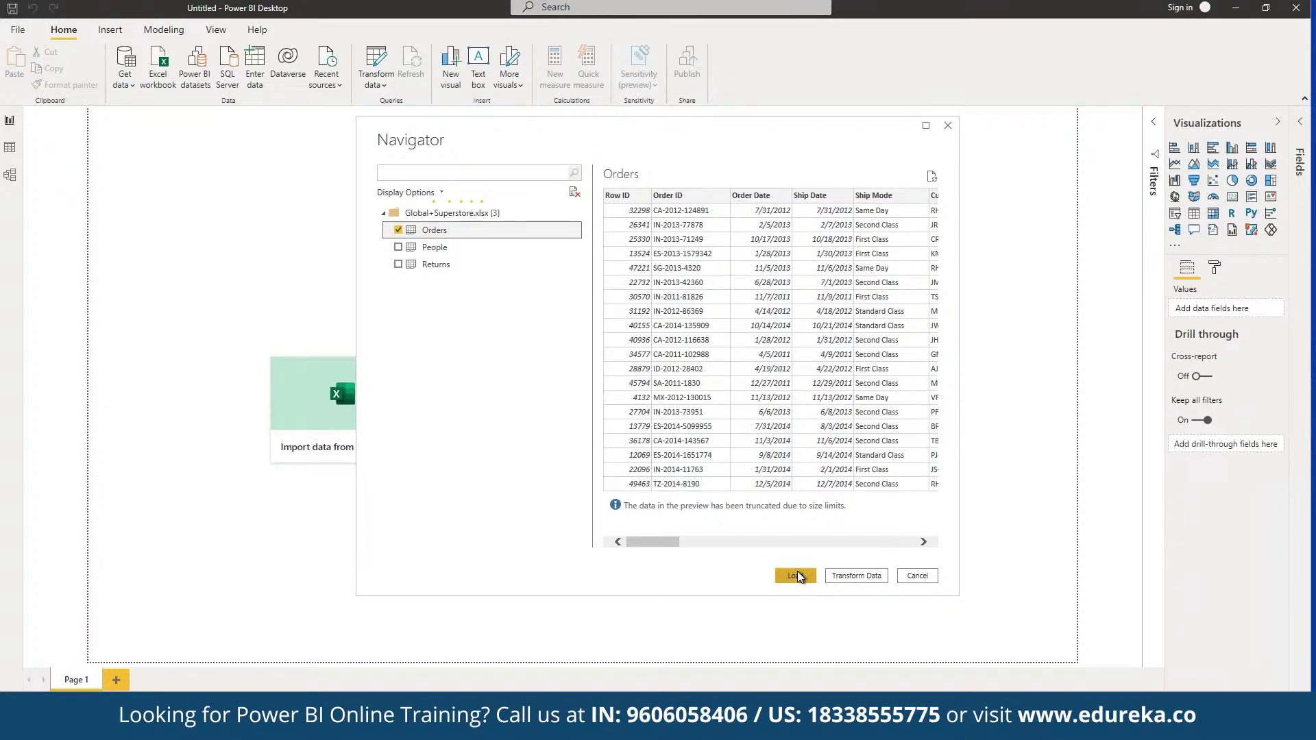
pyautogui.click(796, 574)
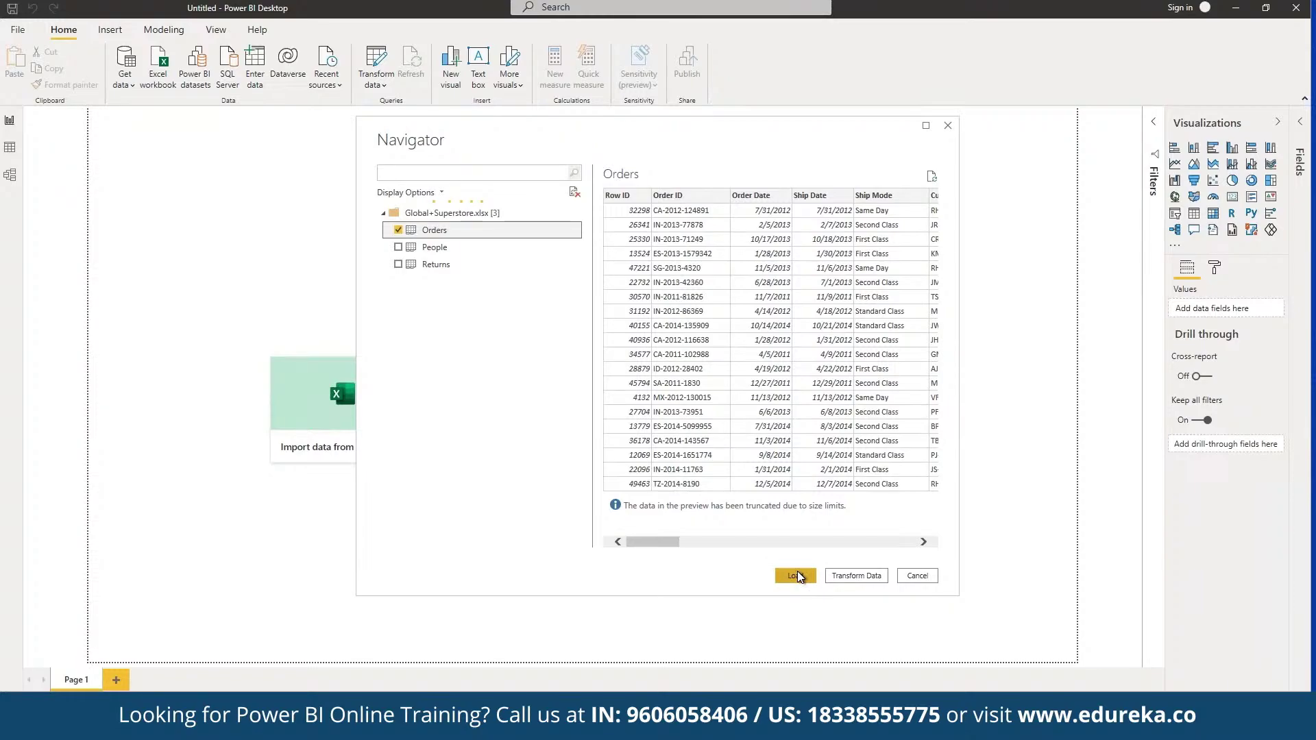
pyautogui.click(868, 581)
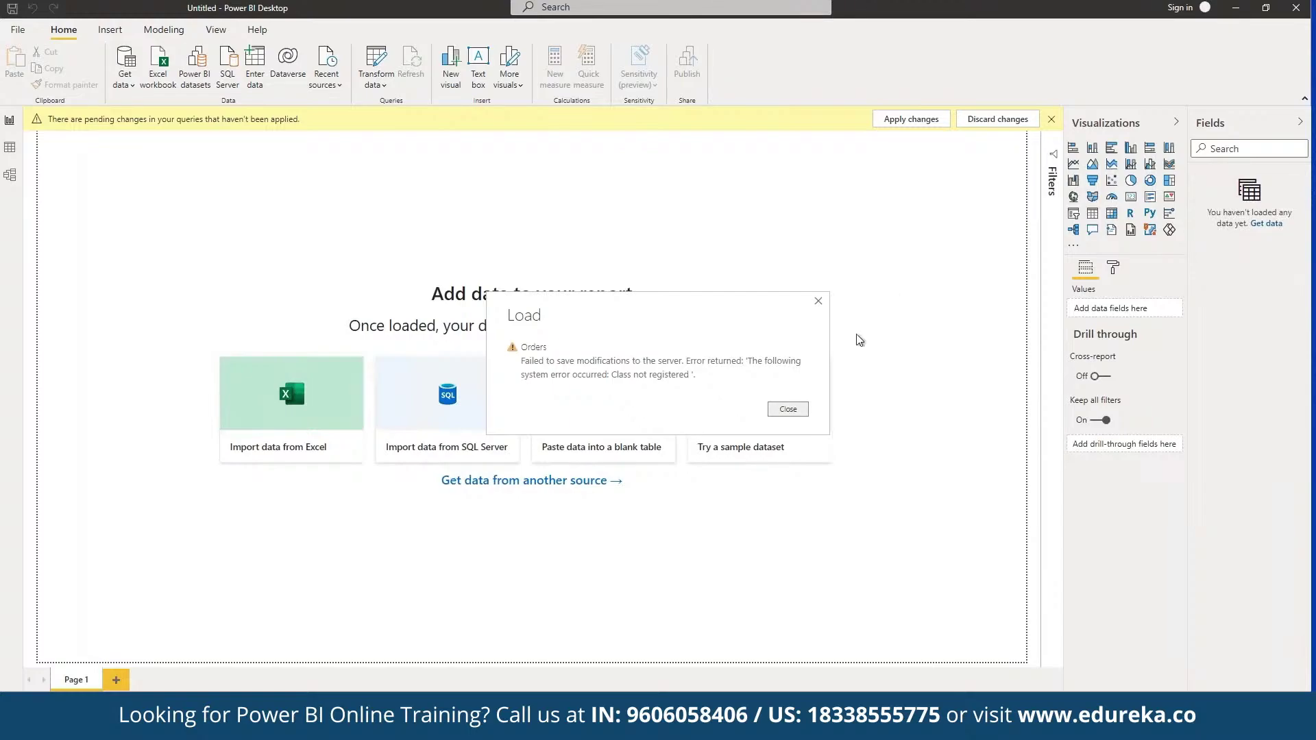
# Dismiss the load error and reconnect to Global+Superstore.xlsx as an Excel workbook source.
pyautogui.click(788, 410)
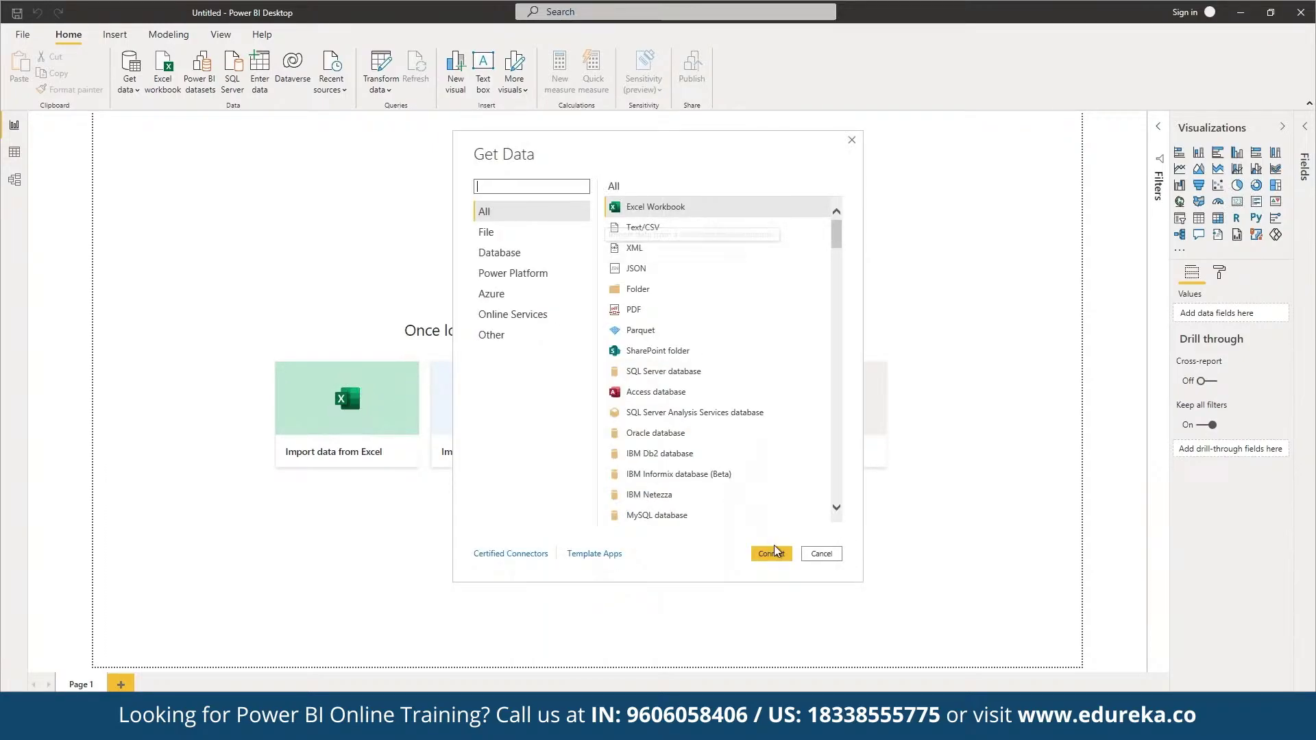
pyautogui.click(773, 555)
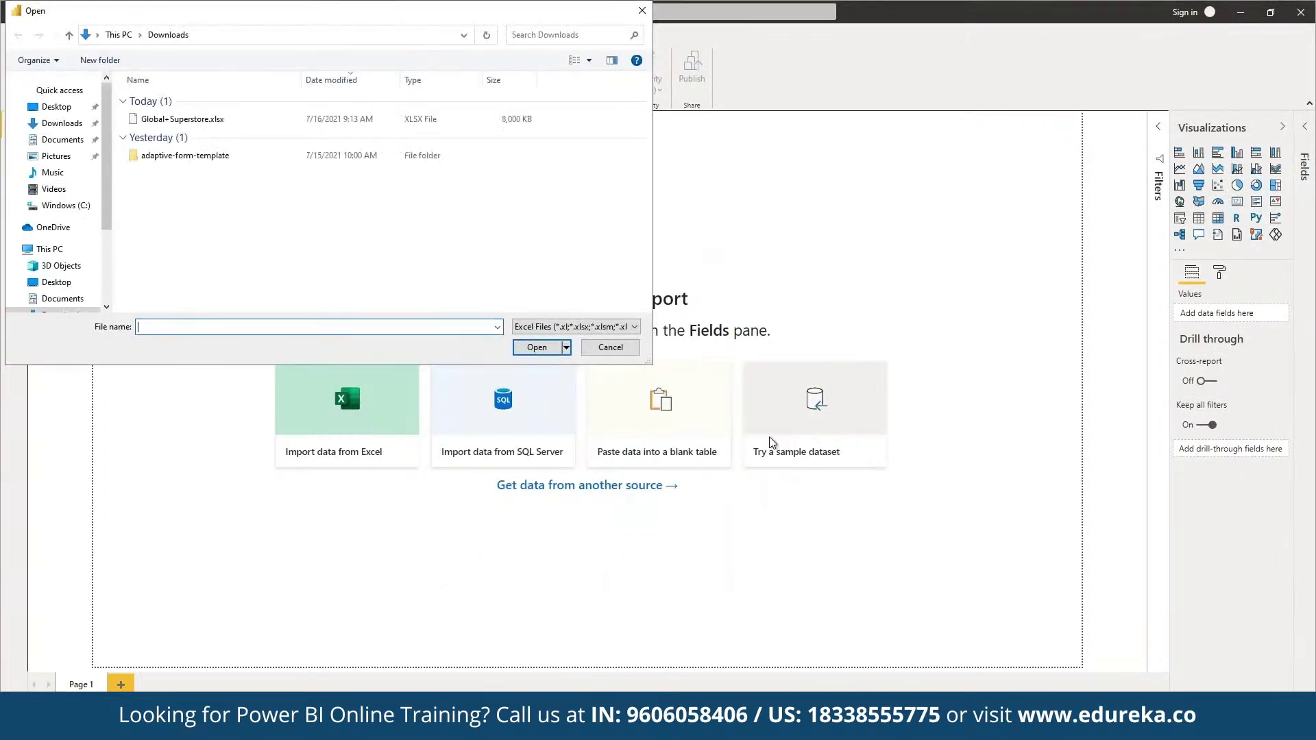
pyautogui.click(232, 122)
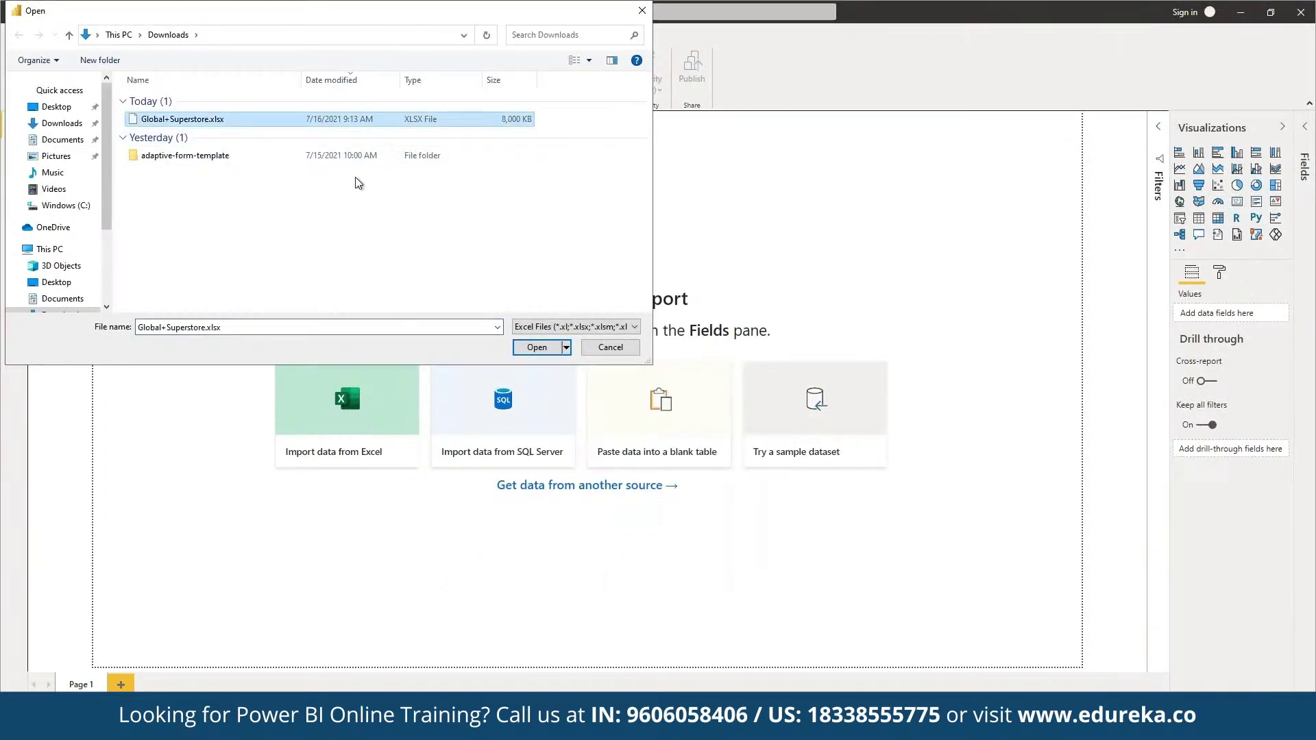
pyautogui.click(538, 348)
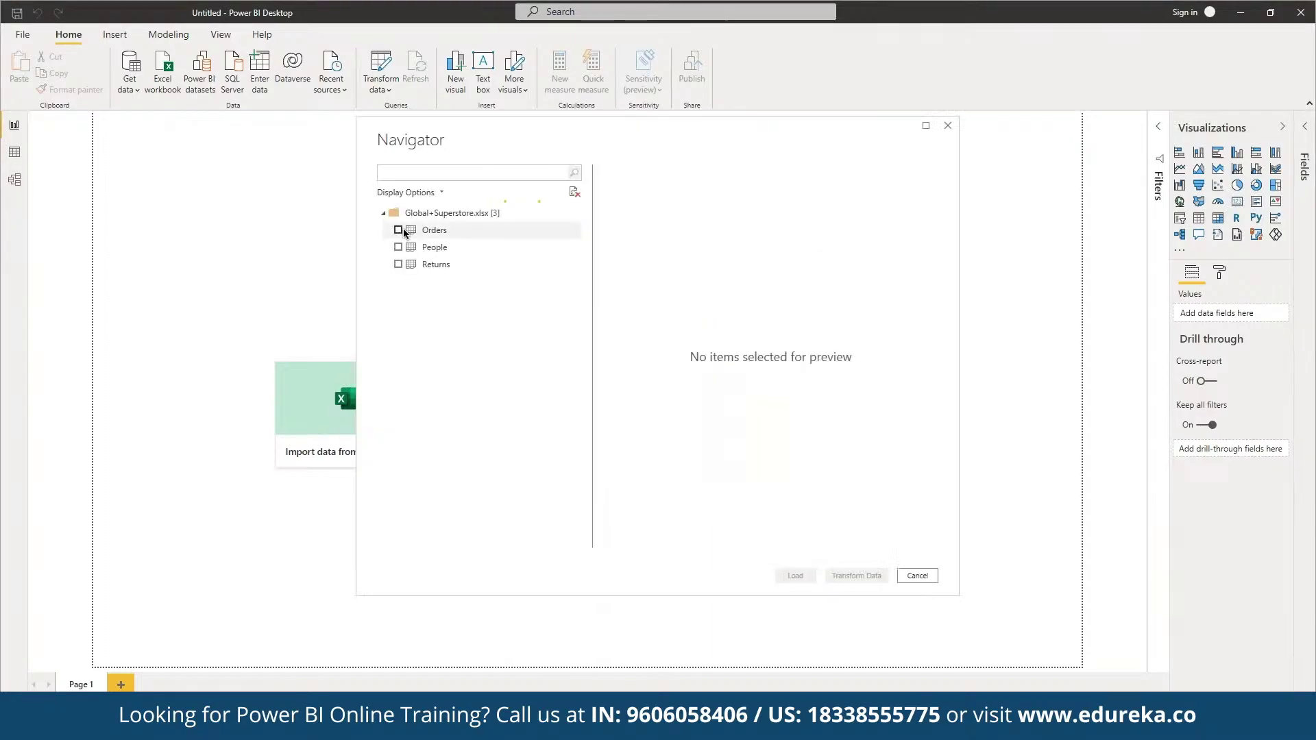
# Preview and check the Orders sheet in the Navigator, then load it.
pyautogui.click(434, 230)
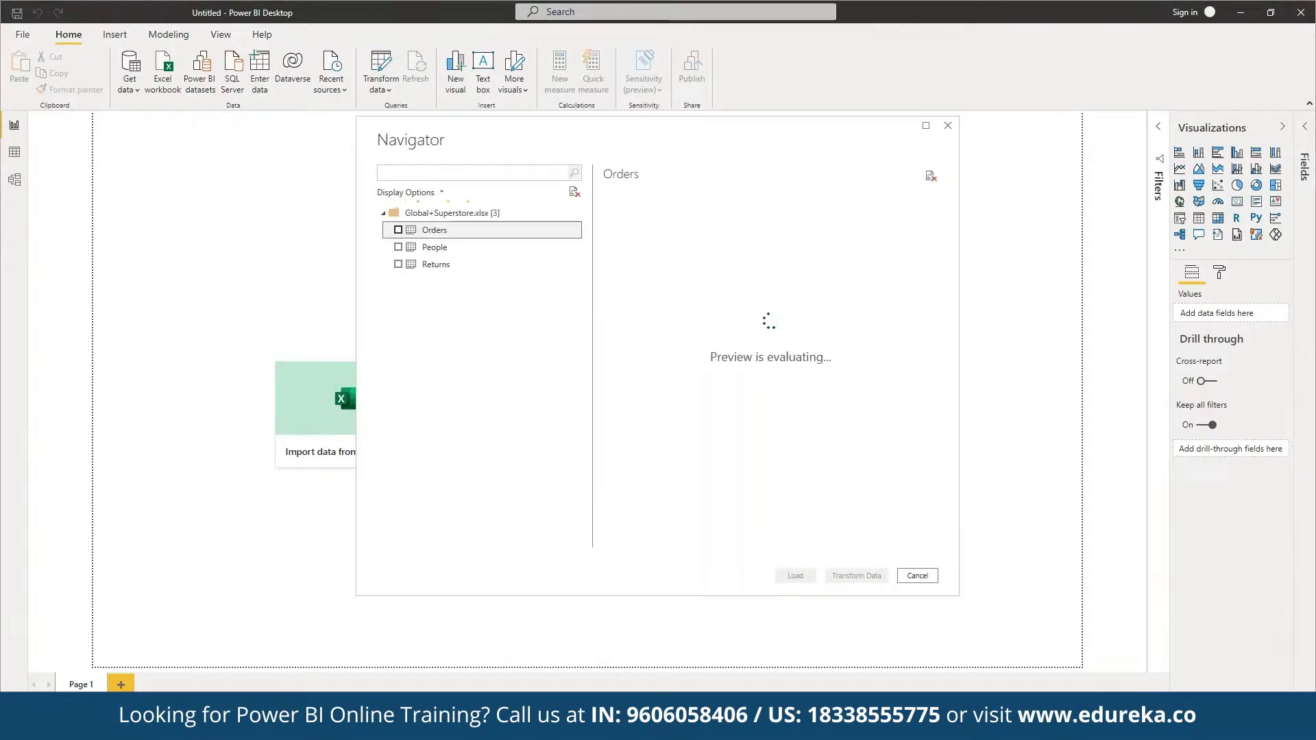
pyautogui.click(398, 230)
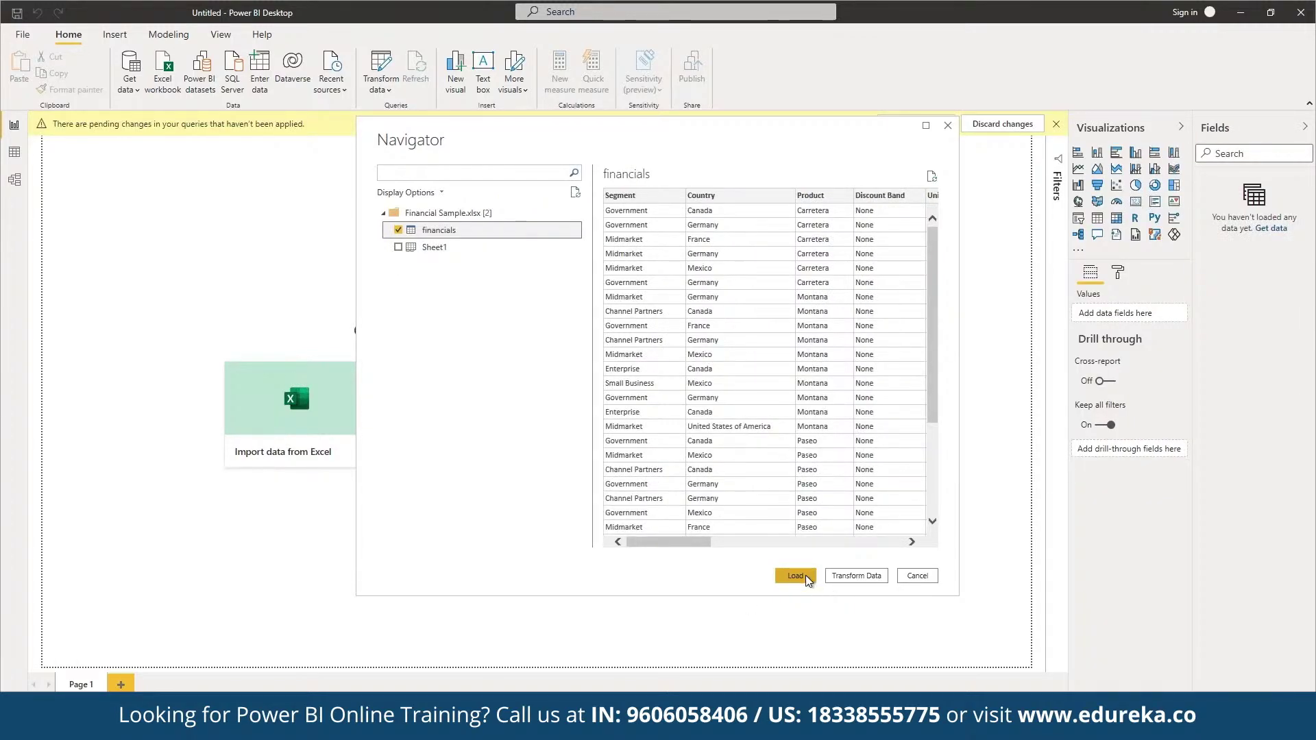
pyautogui.click(795, 575)
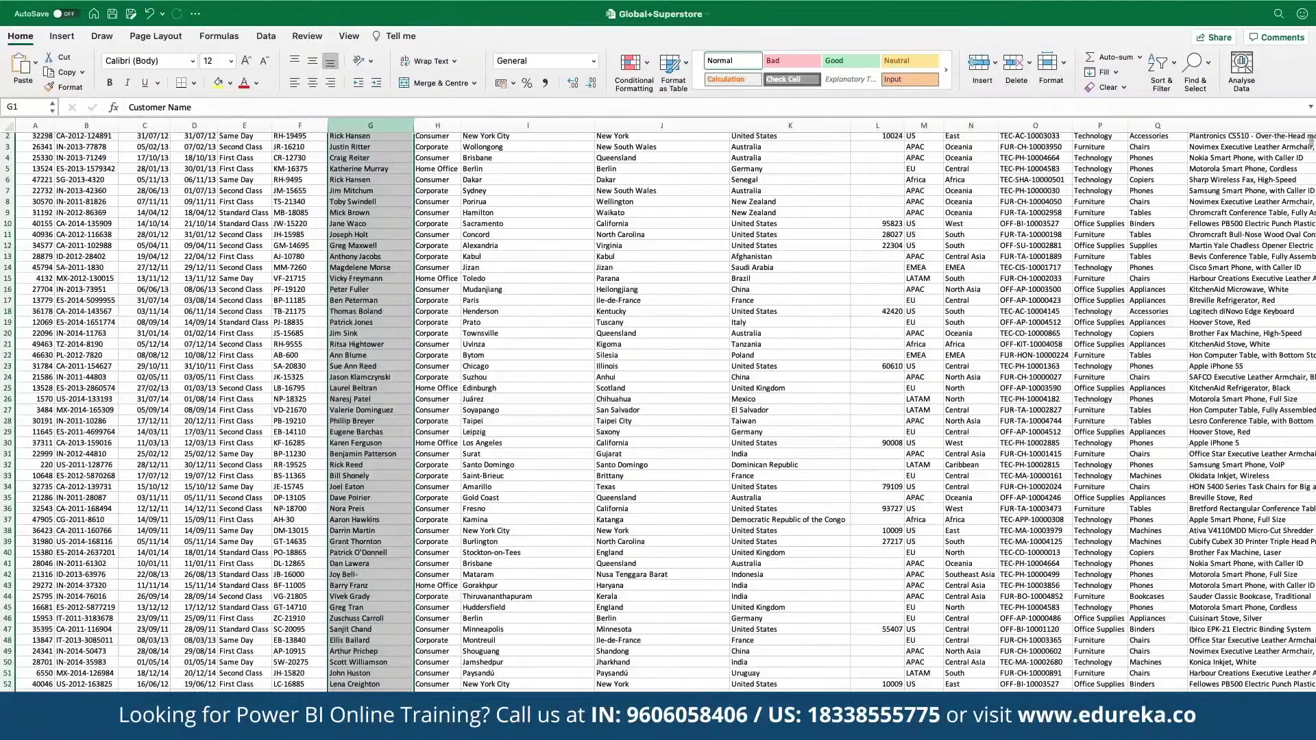
pyautogui.scroll(-2, 1272, 286)
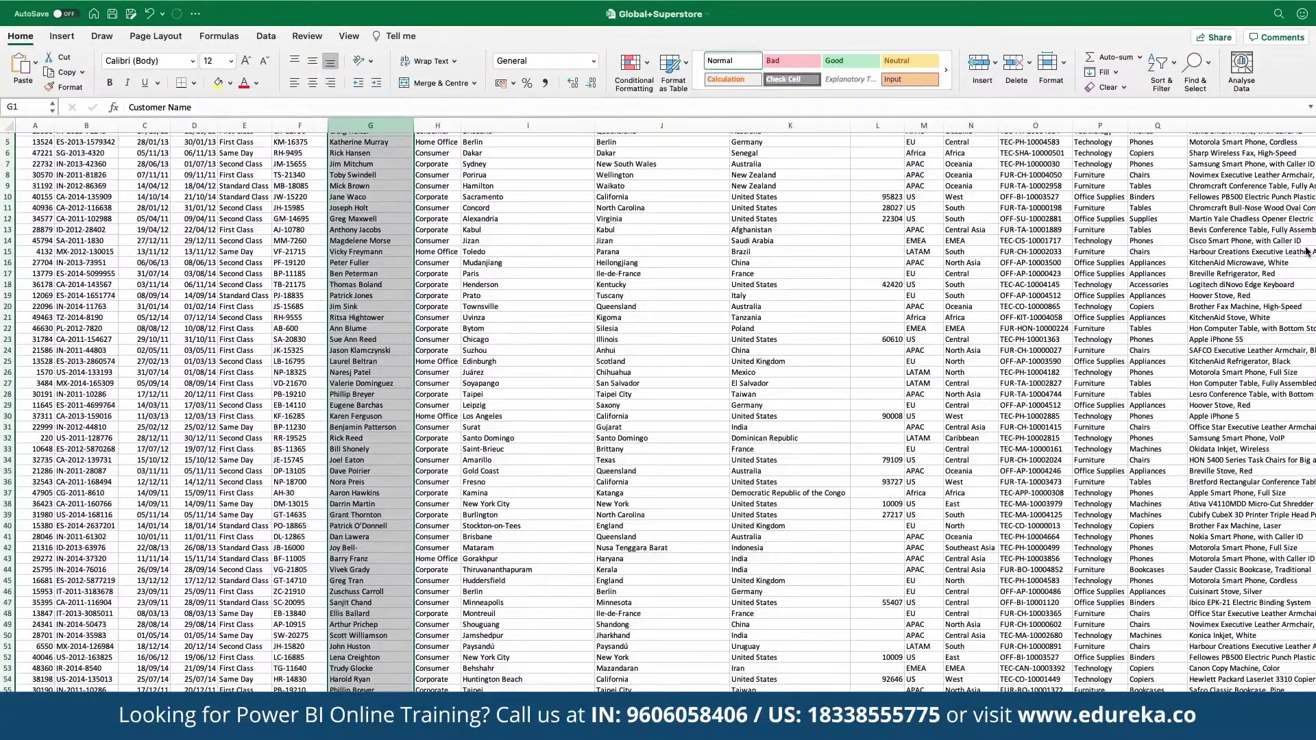
pyautogui.hotkey('ctrl', 'pagedown')
pyautogui.hotkey('ctrl', 'pagedown')
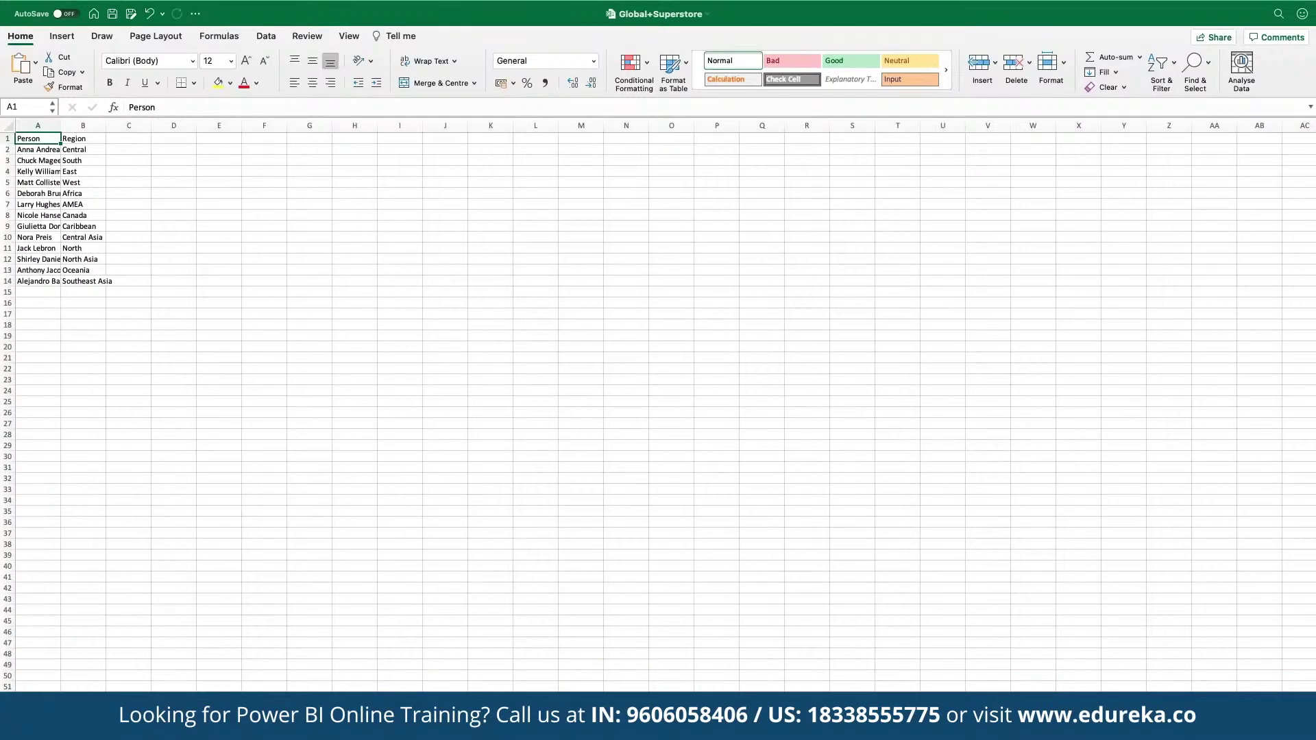
pyautogui.hotkey('ctrl', 'pageup')
pyautogui.hotkey('ctrl', 'pageup')
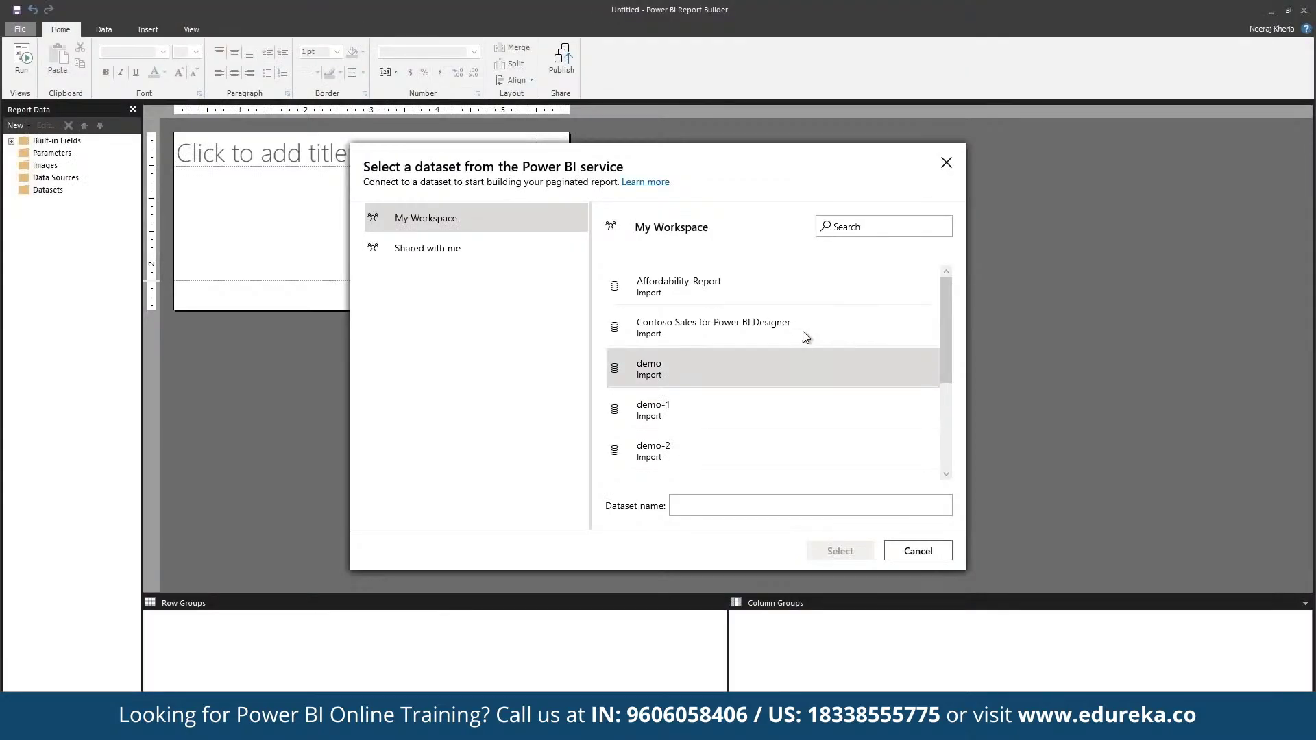
# Connect the chart to the Contoso Sales for Power BI Designer dataset and accept its data source settings.
pyautogui.click(803, 339)
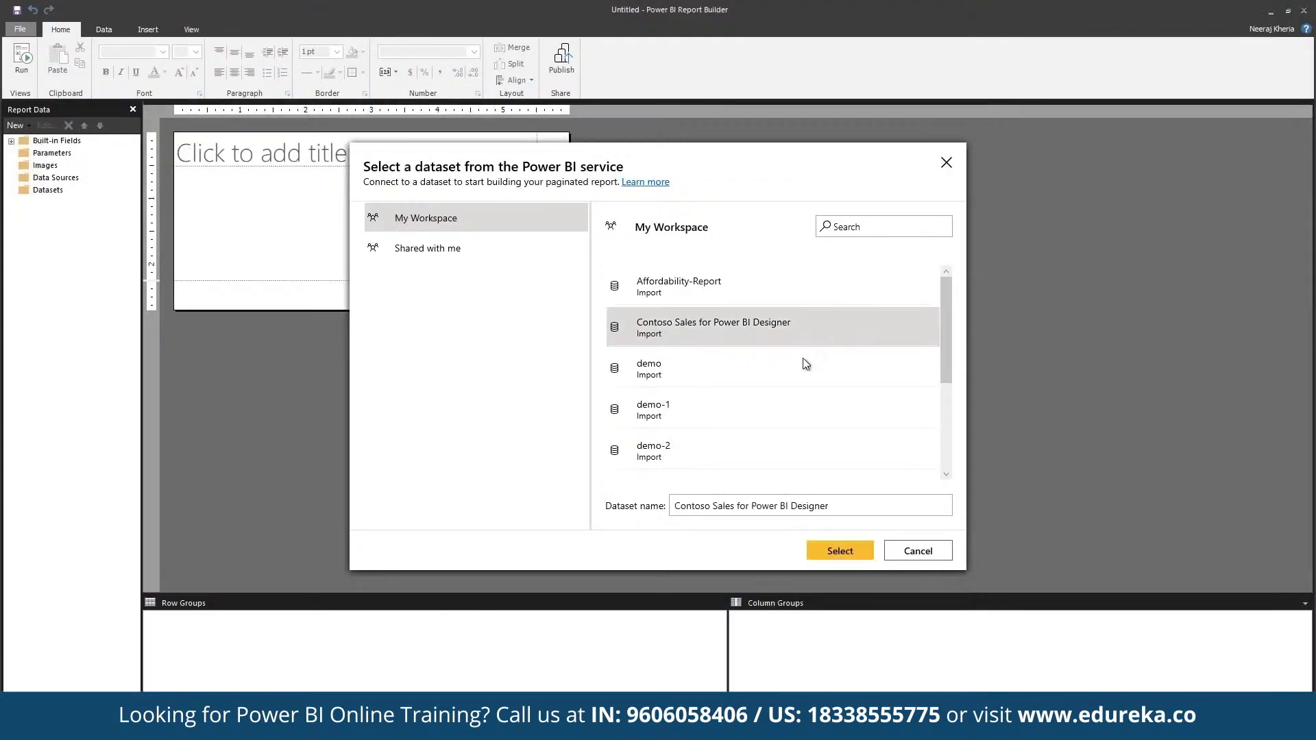
pyautogui.click(821, 544)
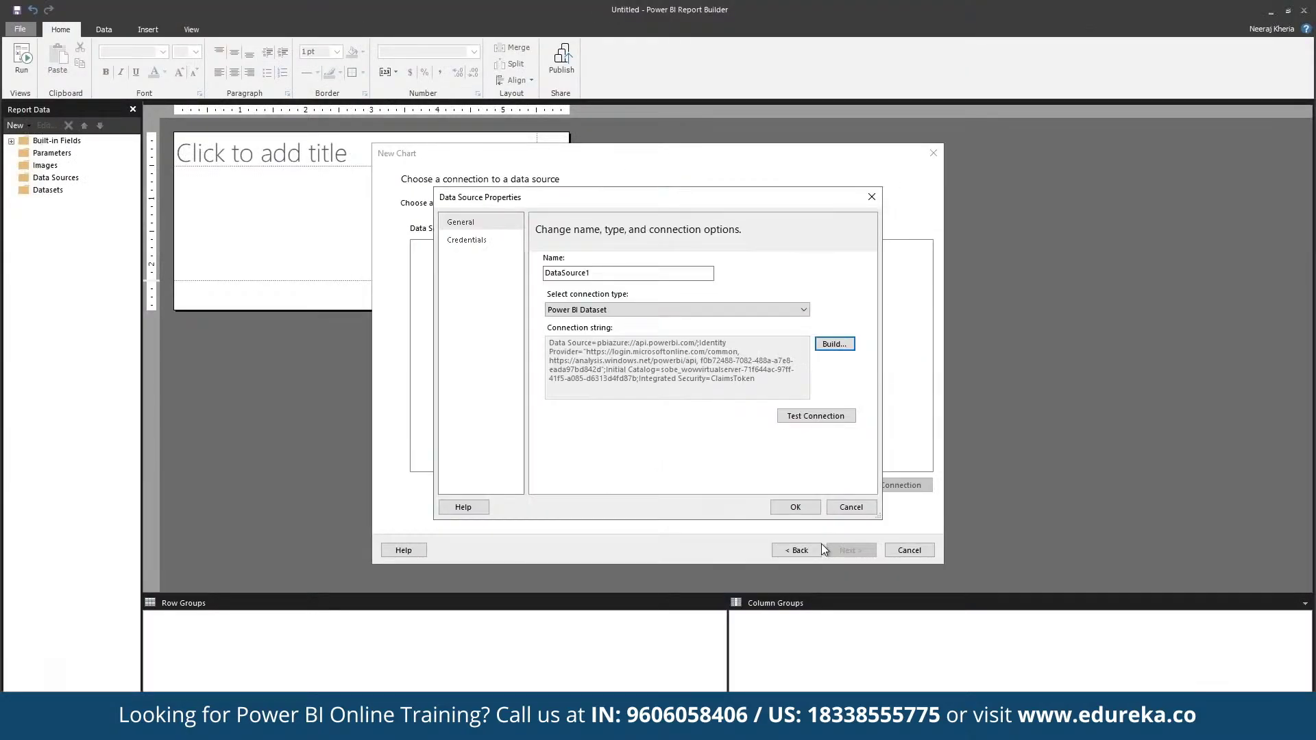
pyautogui.click(788, 509)
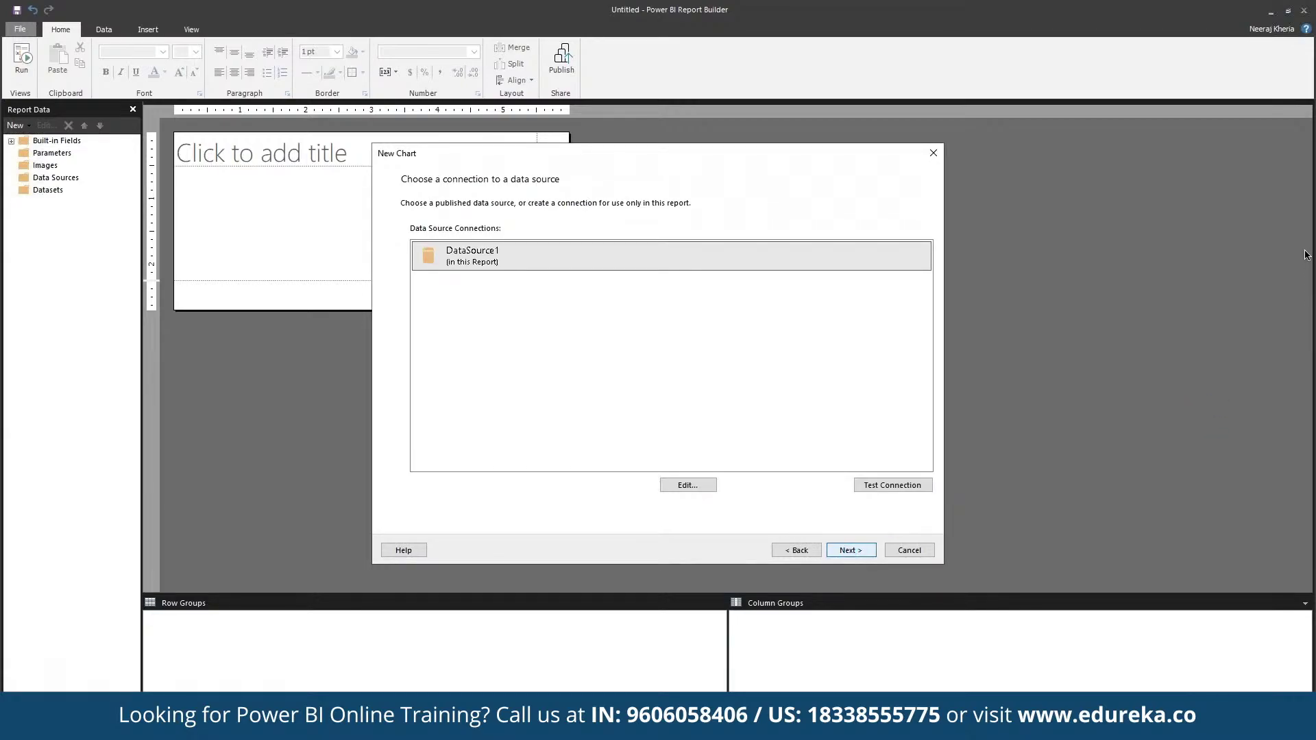
# Add DayOfMonth, ProductCategory and SalesQuantity to the query in the designer.
pyautogui.click(850, 549)
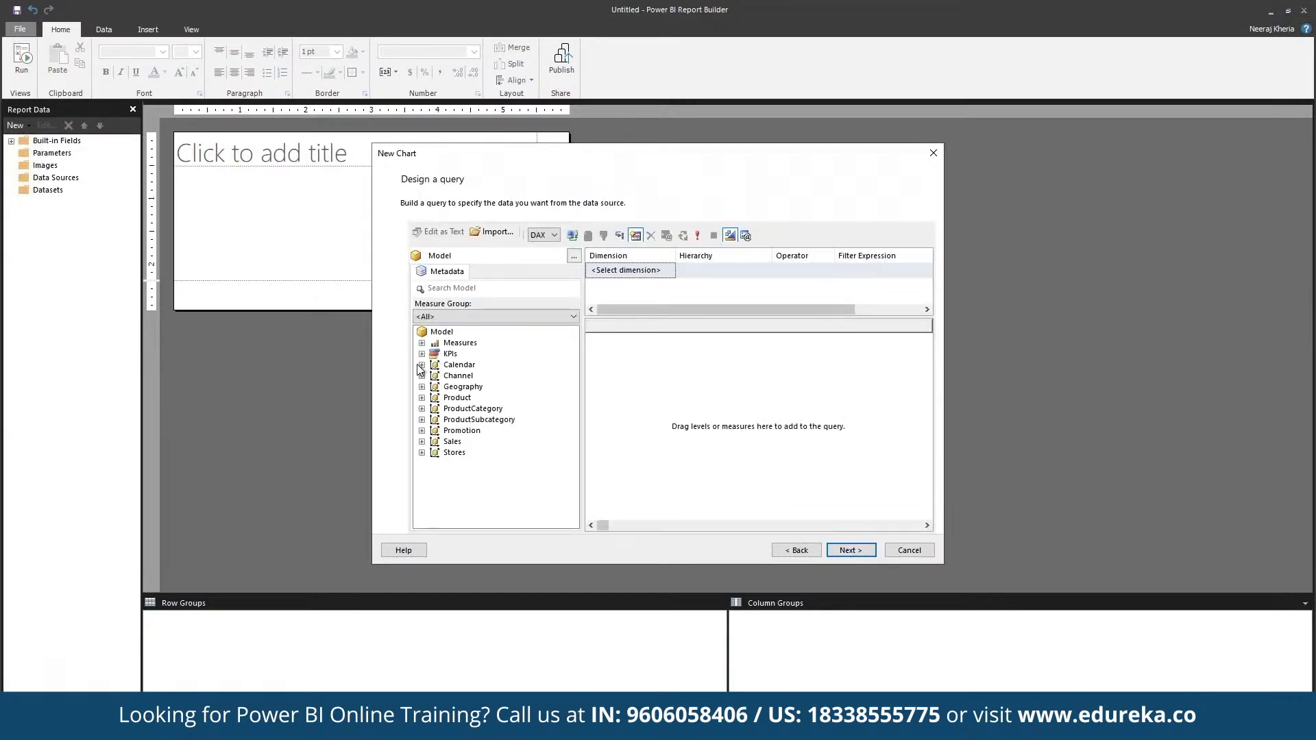
pyautogui.moveTo(453, 365); pyautogui.dragTo(712, 405)
pyautogui.moveTo(481, 411); pyautogui.dragTo(700, 398)
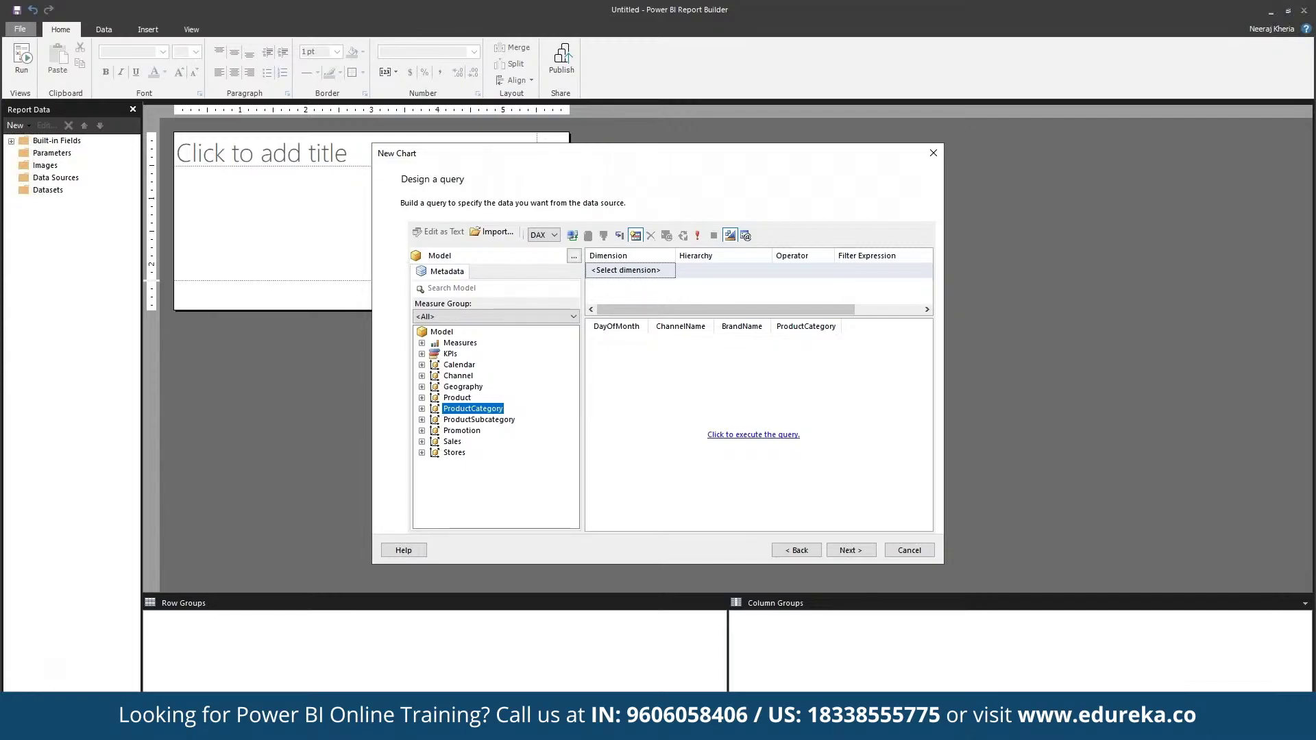
pyautogui.click(421, 452)
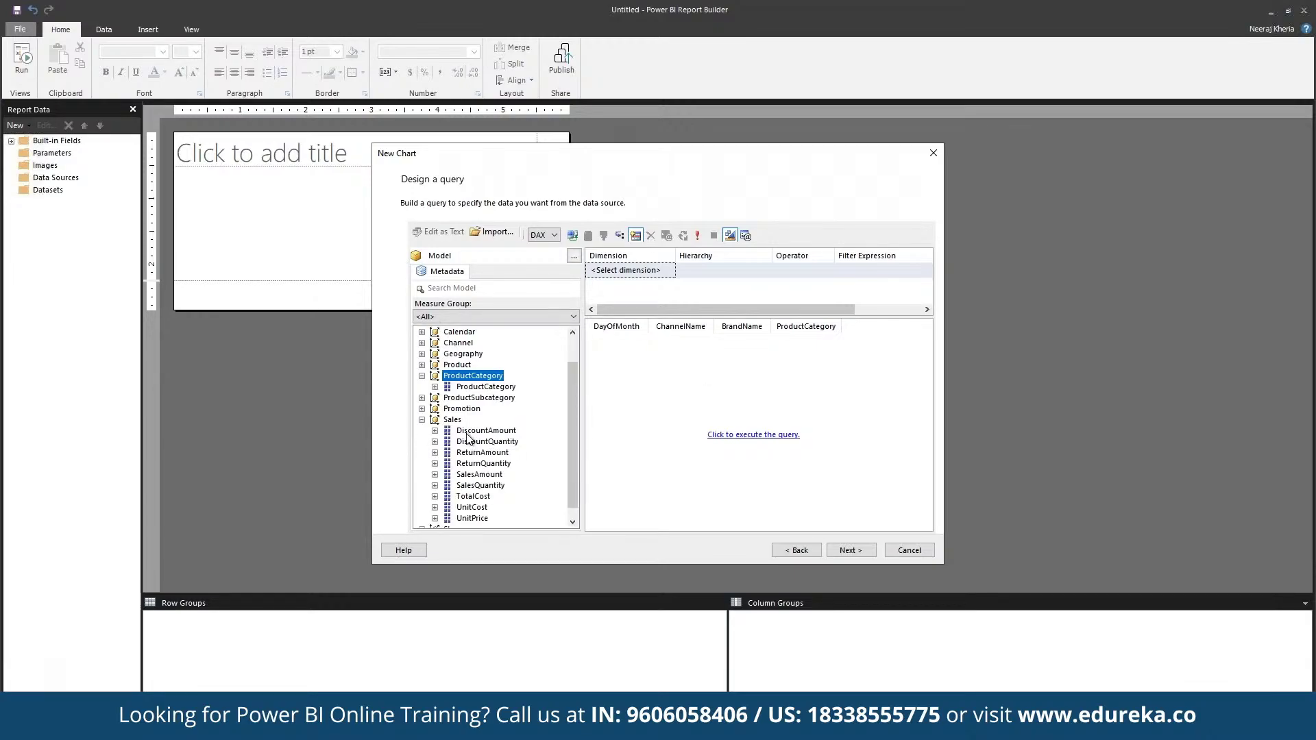
pyautogui.click(474, 487)
pyautogui.moveTo(695, 441); pyautogui.dragTo(742, 434)
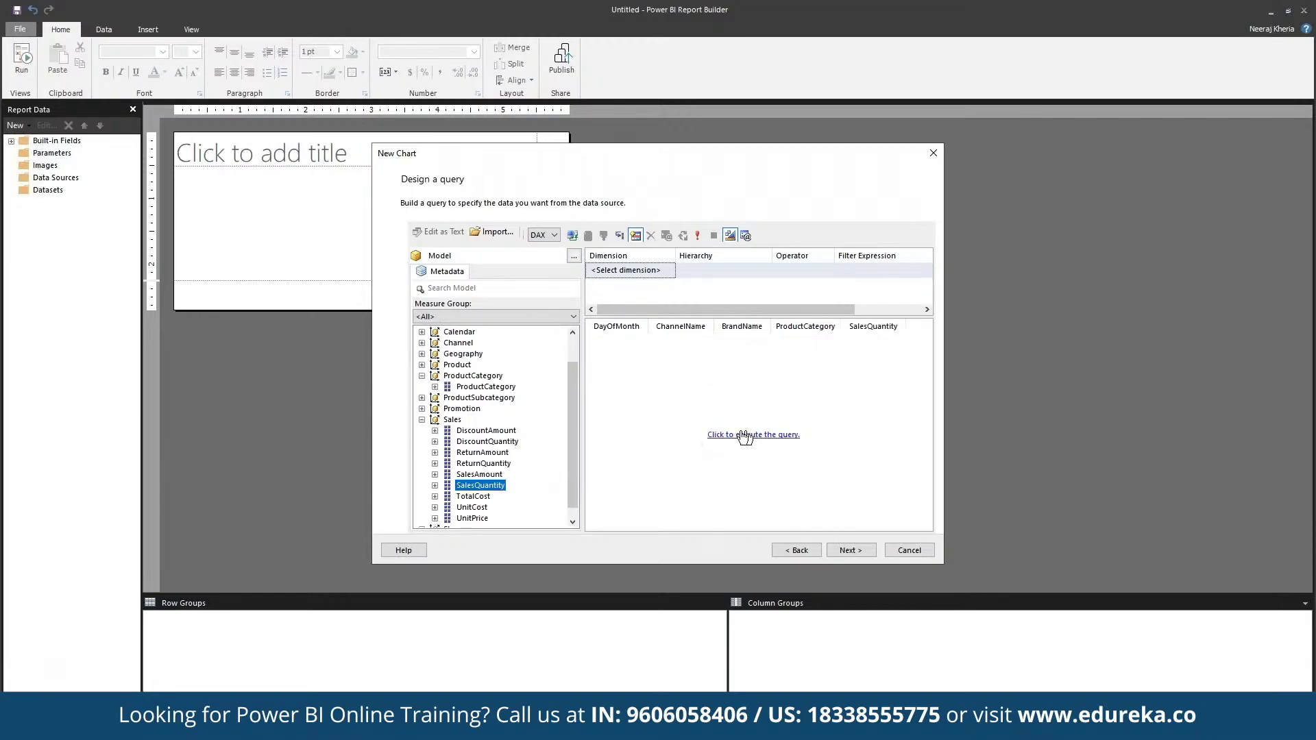
# Add the remaining Sales fields, including UnitPrice and DiscountQuantity, and finish the query.
pyautogui.moveTo(482, 498); pyautogui.dragTo(614, 483)
pyautogui.moveTo(476, 518); pyautogui.dragTo(659, 483)
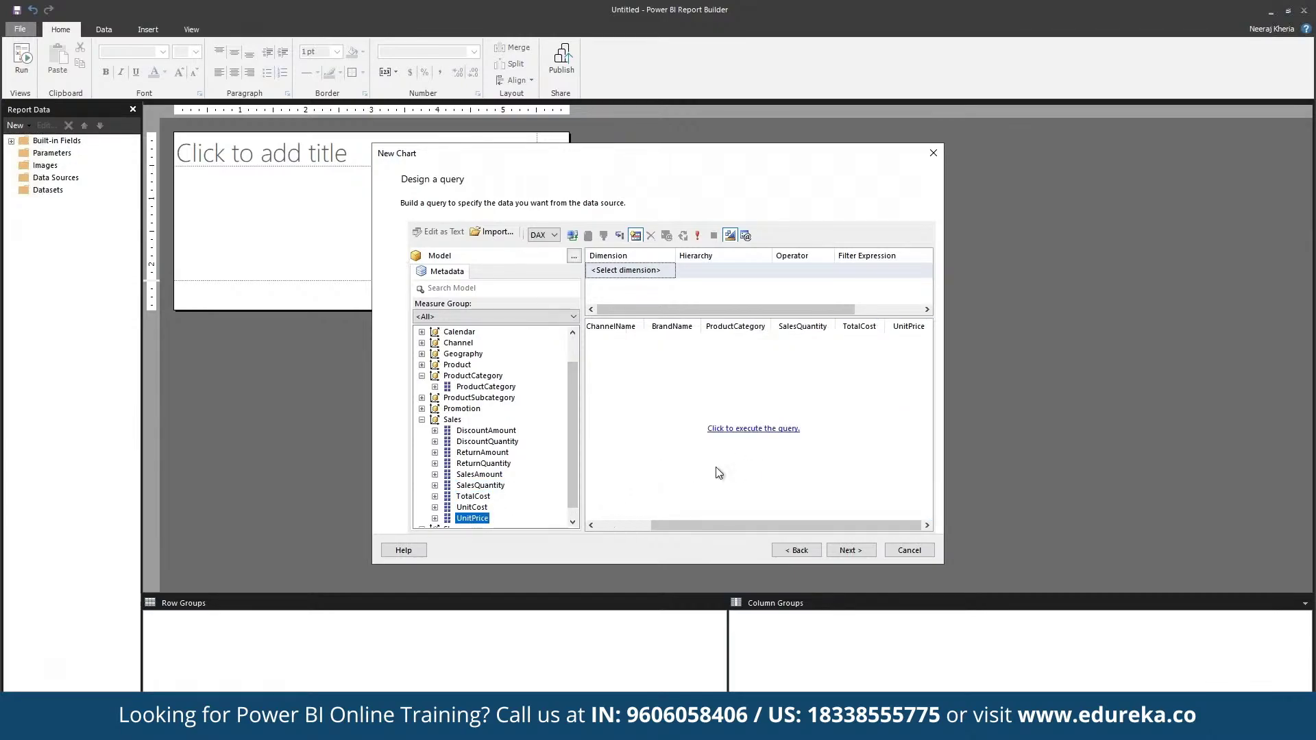
pyautogui.click(483, 445)
pyautogui.moveTo(483, 453); pyautogui.dragTo(662, 436)
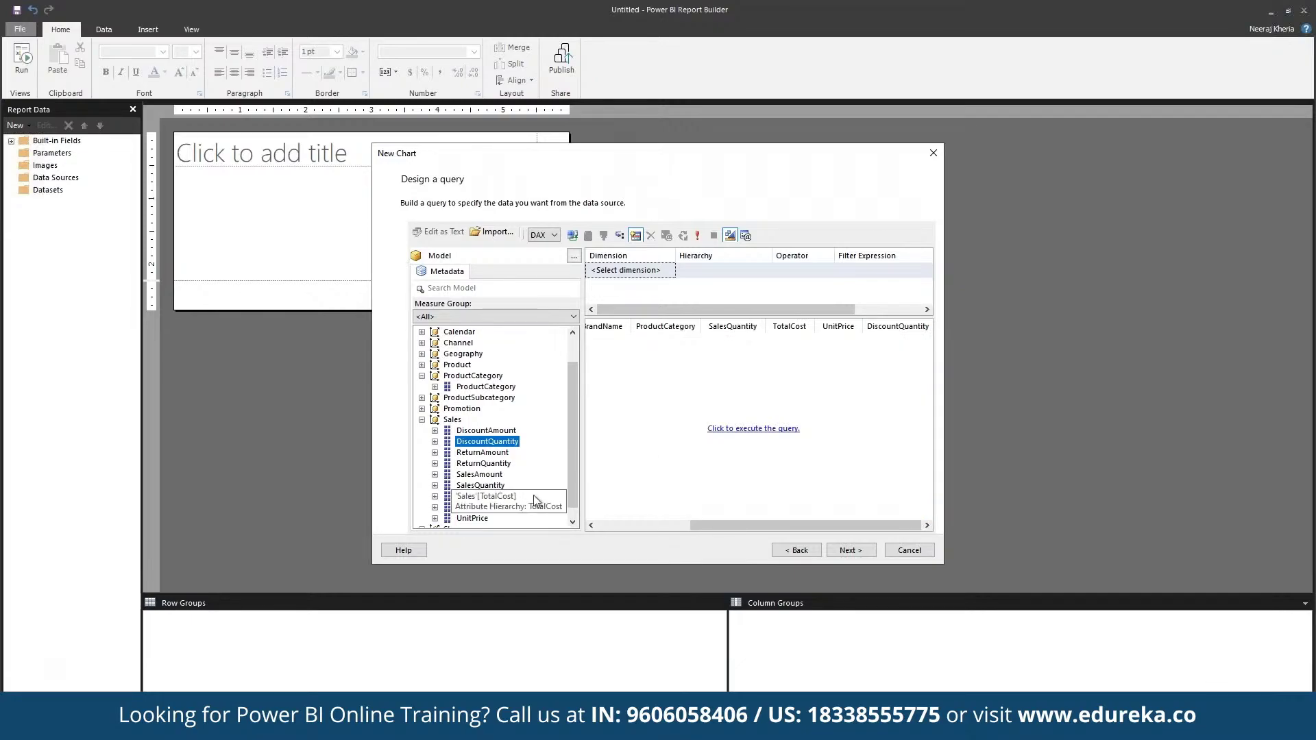
pyautogui.click(858, 550)
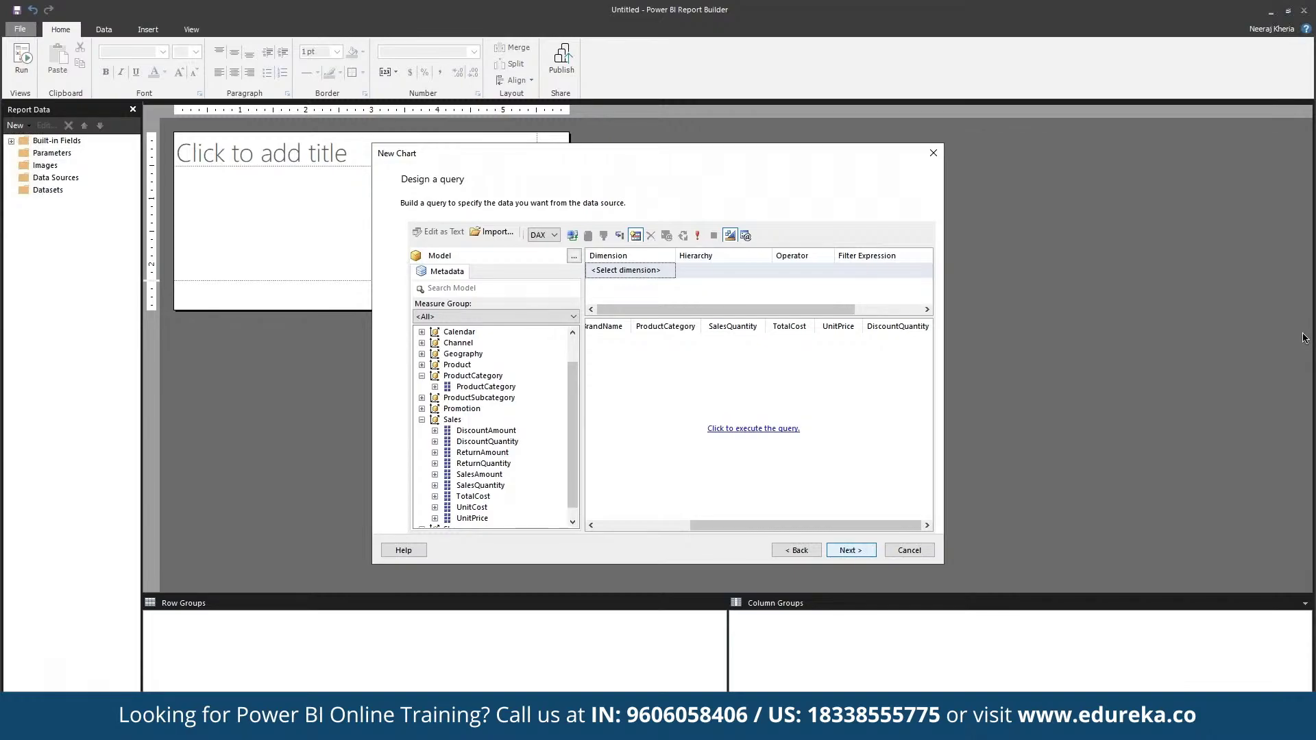
pyautogui.press('Return')
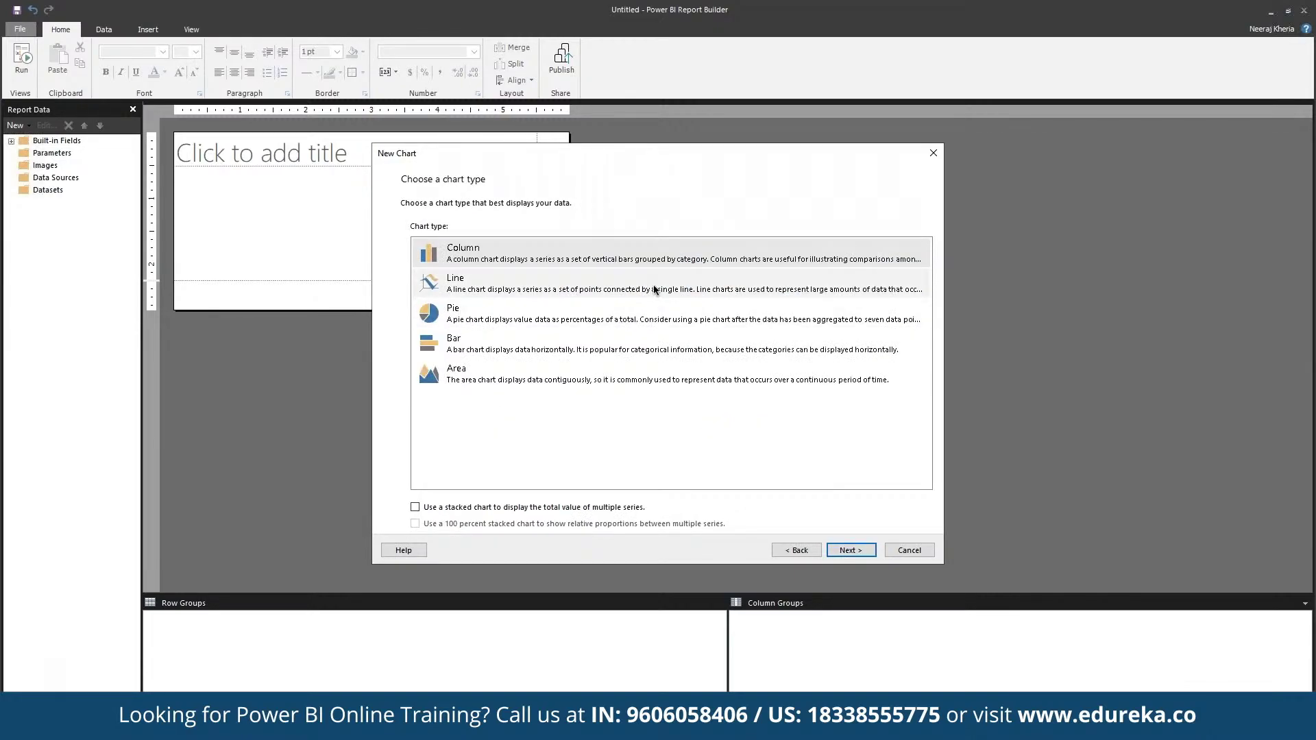
# Make it a Line chart with DayOfMonth as the series and SalesQuantity as the values.
pyautogui.click(655, 289)
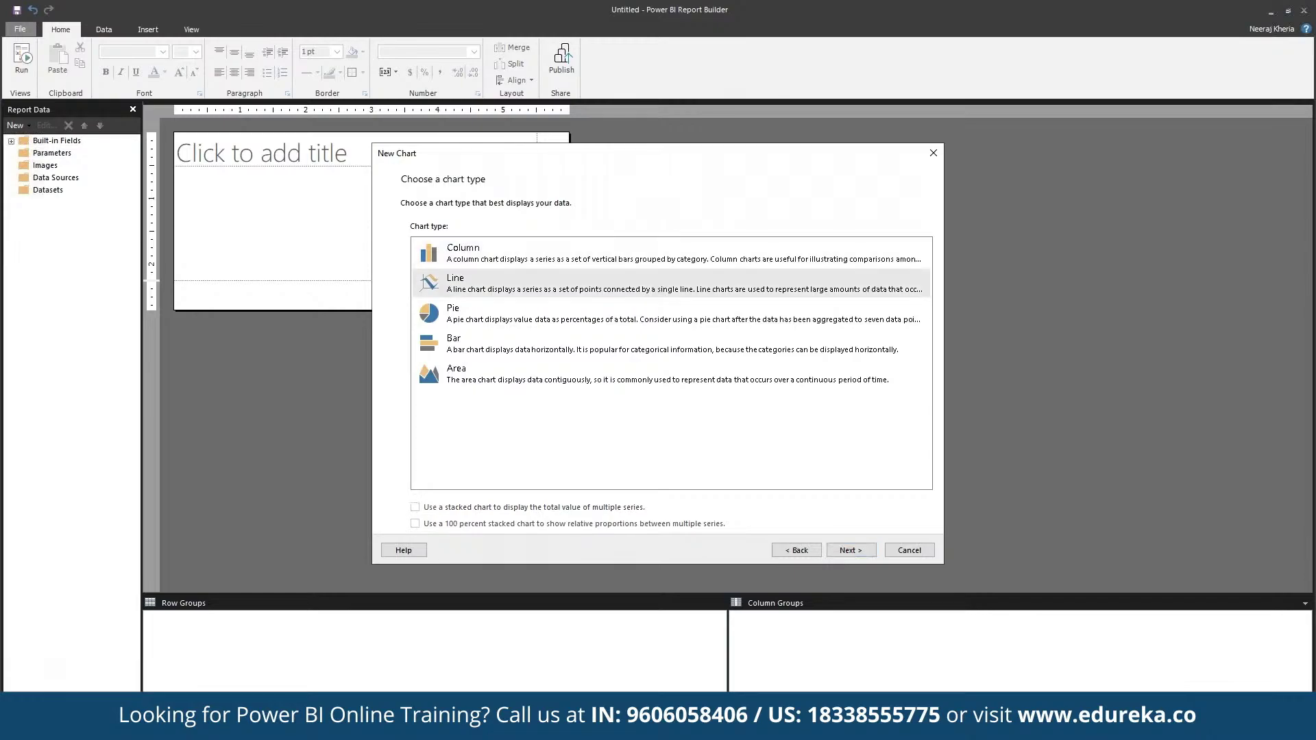
pyautogui.click(850, 548)
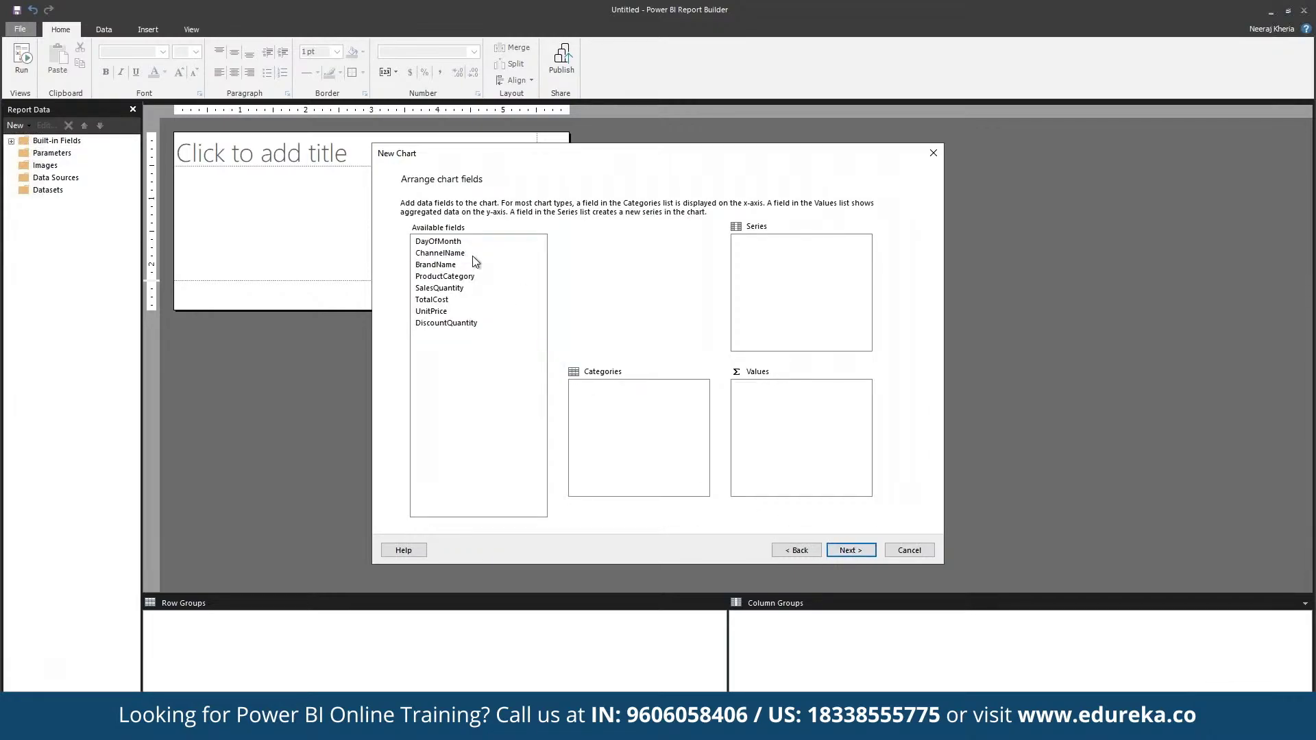
pyautogui.click(471, 243)
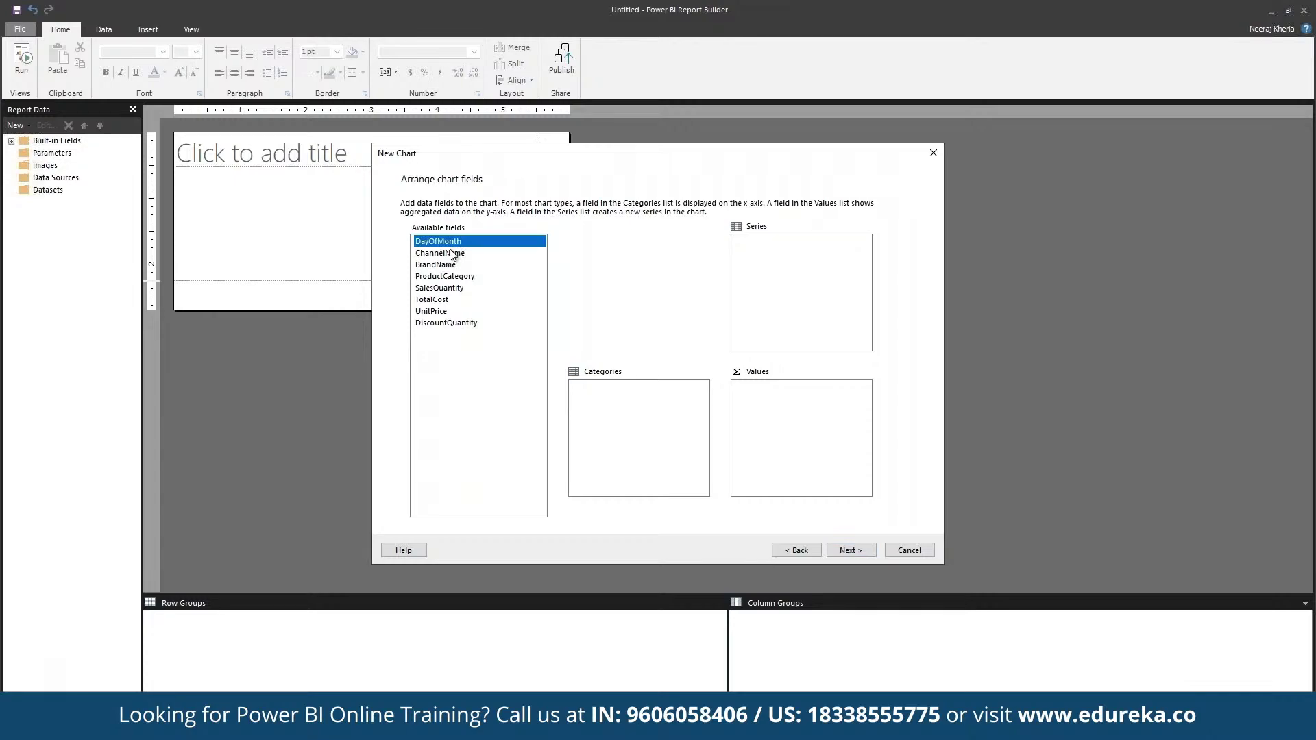
pyautogui.moveTo(458, 245); pyautogui.dragTo(778, 273)
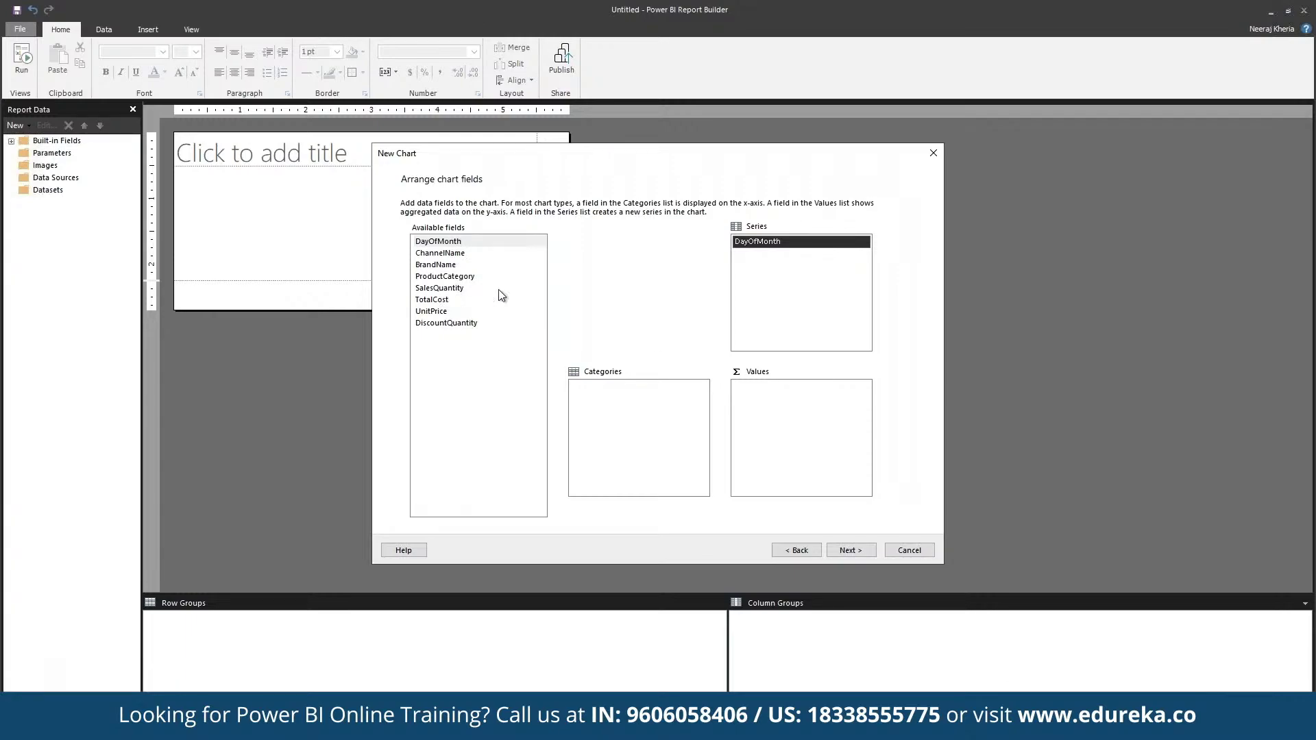
pyautogui.moveTo(498, 289); pyautogui.dragTo(831, 449)
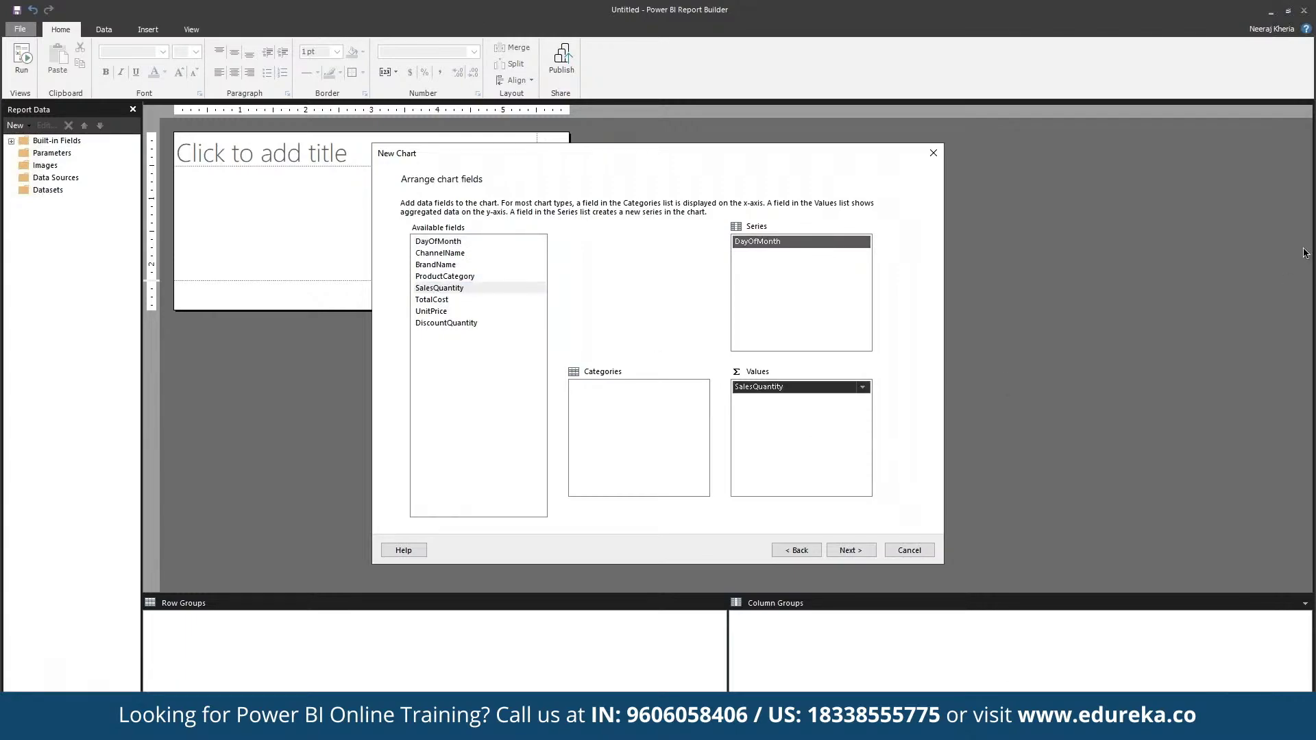